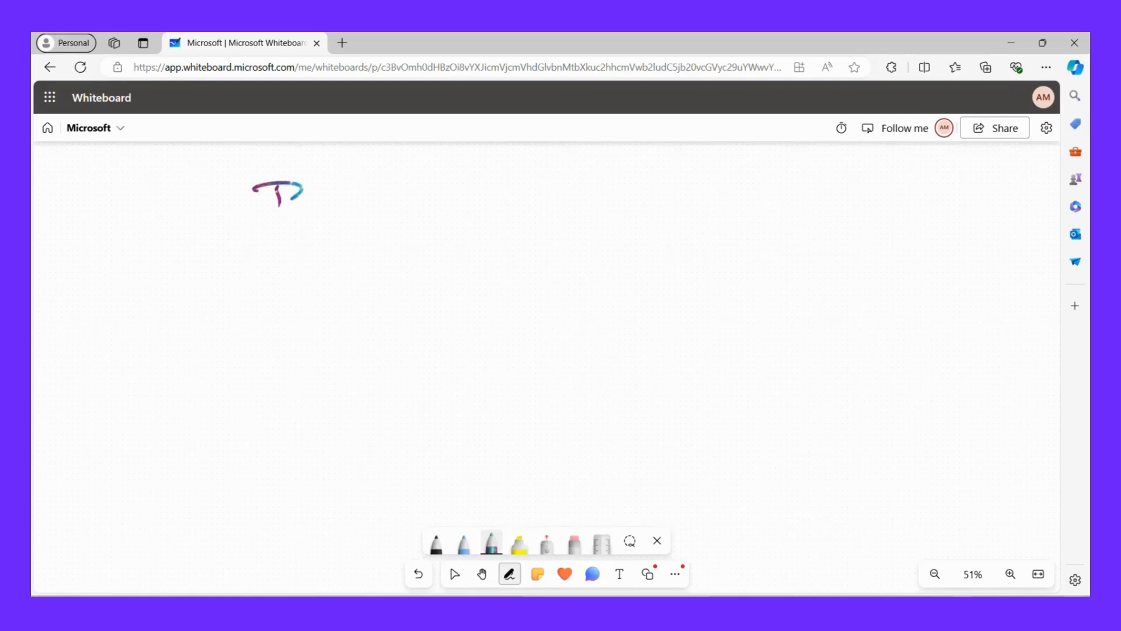
Handwrite "Data → Summarize" across the upper part of the whiteboard.
mouse_move(322, 191)
left_mouse_down()
mouse_move(340, 204)
mouse_move(354, 188)
left_mouse_up()
mouse_move(374, 191)
left_mouse_down()
mouse_move(360, 200)
mouse_move(375, 201)
left_mouse_up()
mouse_move(420, 195)
left_mouse_down()
mouse_move(480, 194)
mouse_move(465, 202)
left_mouse_up()
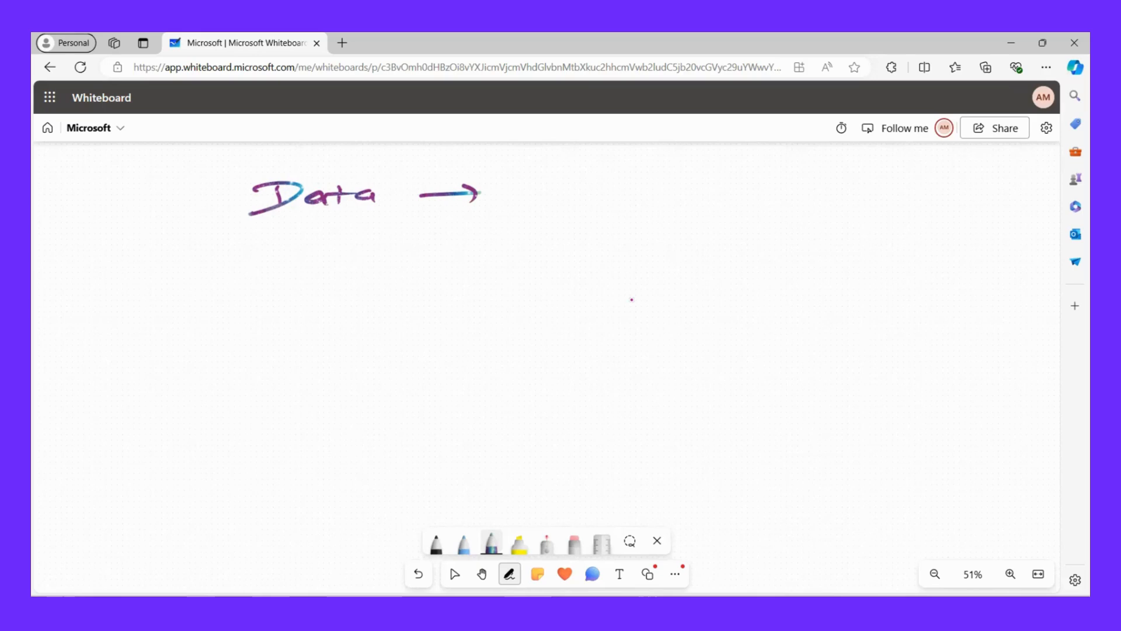
mouse_move(556, 183)
left_mouse_down()
mouse_move(529, 202)
mouse_move(643, 193)
mouse_move(730, 202)
mouse_move(754, 188)
mouse_move(841, 204)
left_mouse_up()
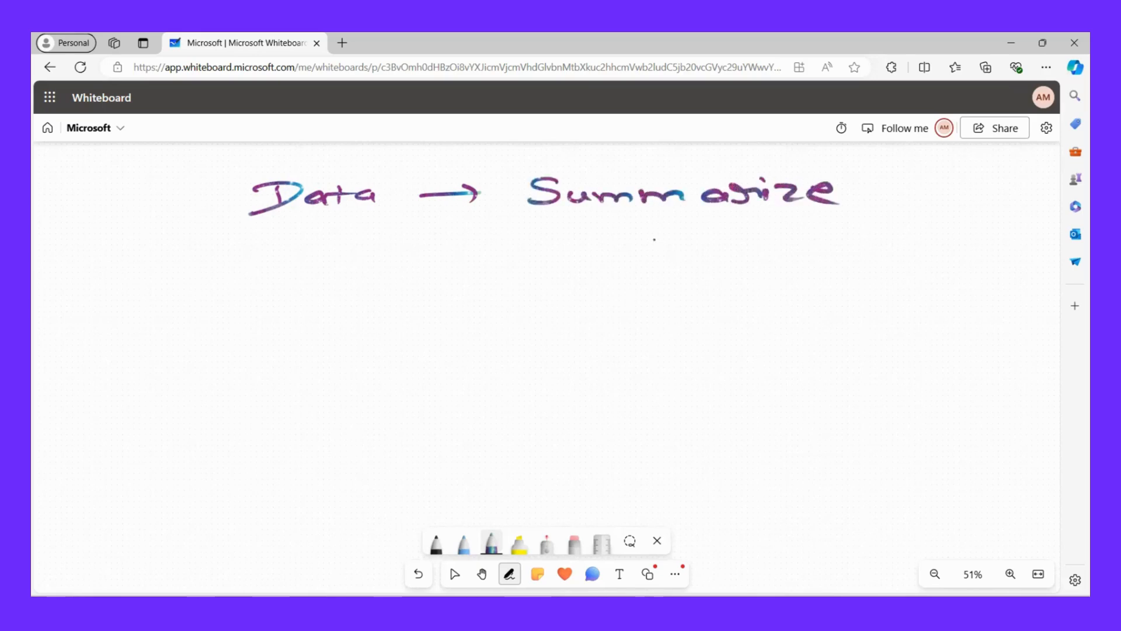
Draw a downward arrow under "Summarize", handwrite "Pivot table" below it and underline both words.
mouse_move(649, 235)
left_mouse_down()
mouse_move(678, 273)
mouse_move(683, 259)
left_mouse_up()
left_click_drag(588, 310, 578, 338)
mouse_move(575, 318)
left_mouse_down()
mouse_move(625, 333)
mouse_move(670, 314)
mouse_move(726, 330)
left_mouse_up()
left_click(628, 314)
left_click_drag(710, 321, 787, 329)
left_click_drag(770, 316, 812, 313)
mouse_move(828, 311)
left_mouse_down()
mouse_move(817, 318)
mouse_move(835, 324)
left_mouse_up()
mouse_move(844, 297)
left_mouse_down()
mouse_move(841, 310)
mouse_move(872, 322)
left_mouse_up()
mouse_move(892, 316)
left_mouse_down()
mouse_move(906, 310)
mouse_move(902, 327)
left_mouse_up()
left_click_drag(805, 348, 904, 347)
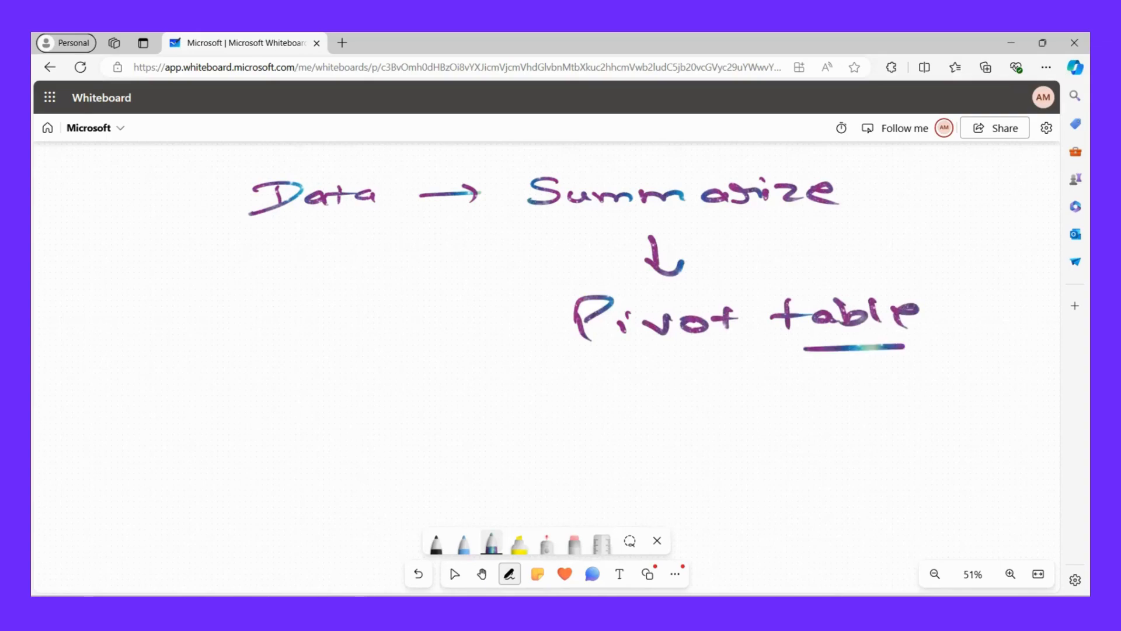
left_click_drag(576, 358, 703, 358)
key("Escape")
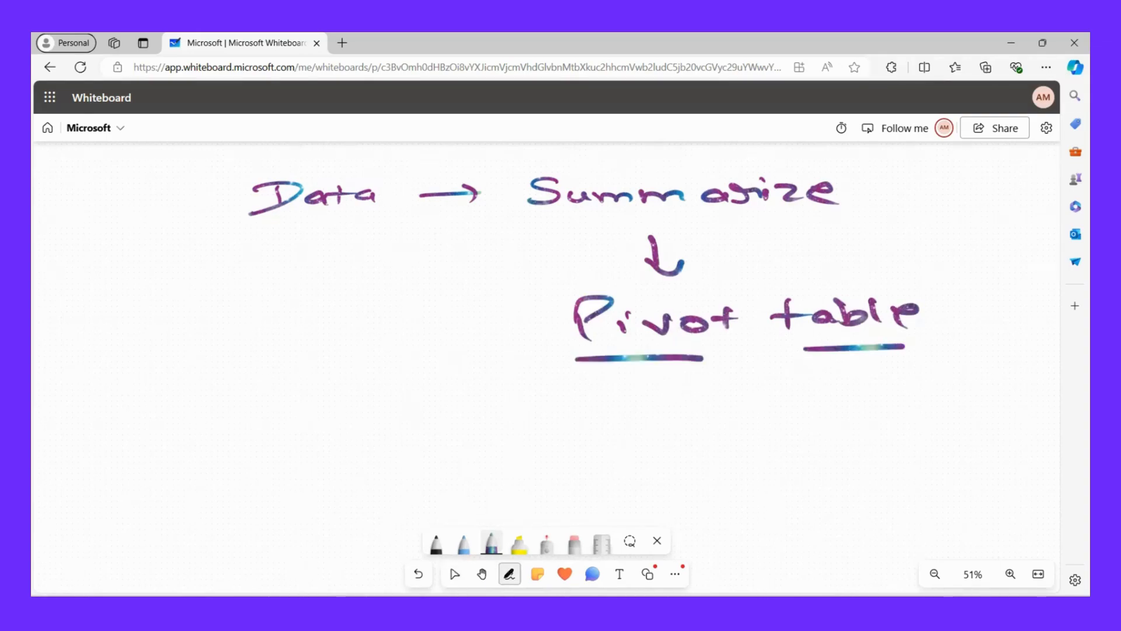
Switch to the Office Supplies - Copy workbook in Excel and insert a PivotTable from the Database table on a new worksheet.
left_click(773, 594)
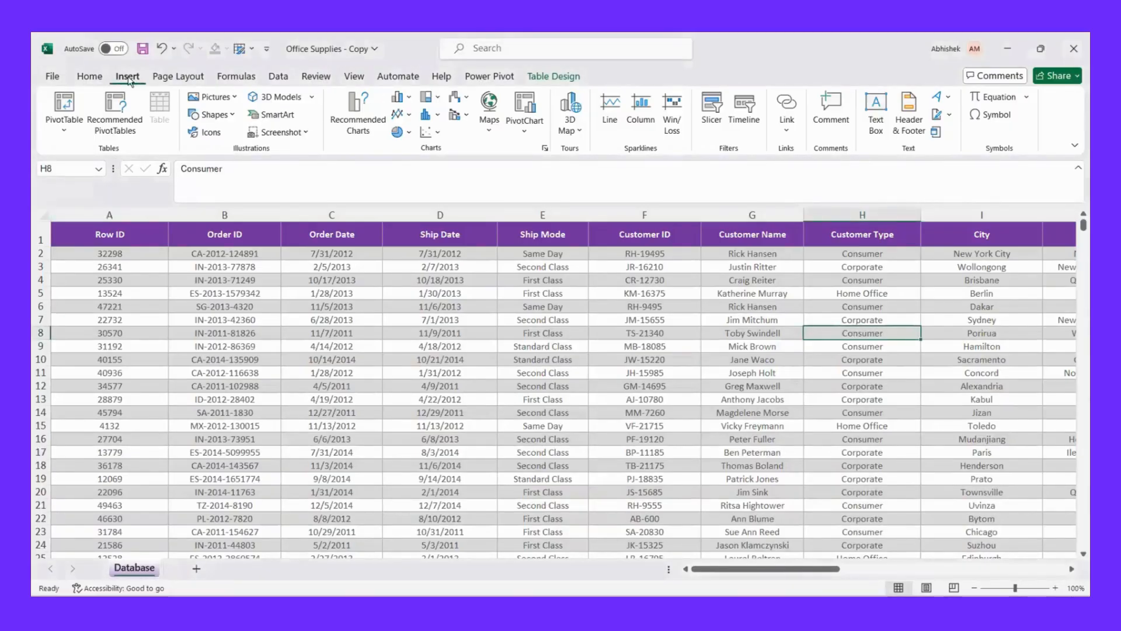
left_click(90, 78)
left_click(129, 78)
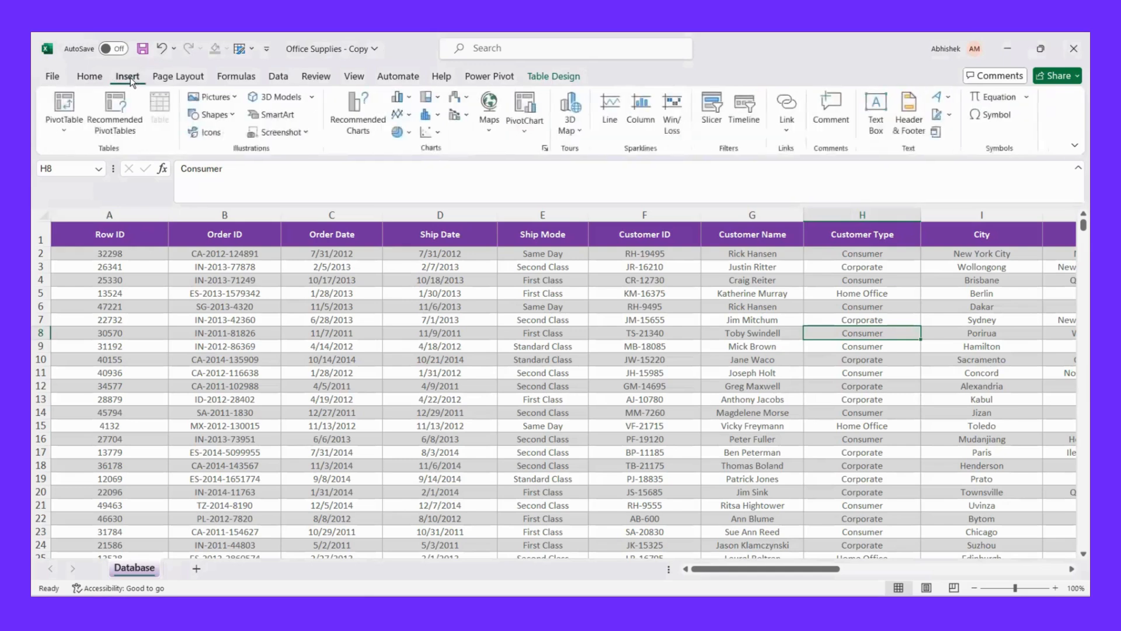
left_click(64, 105)
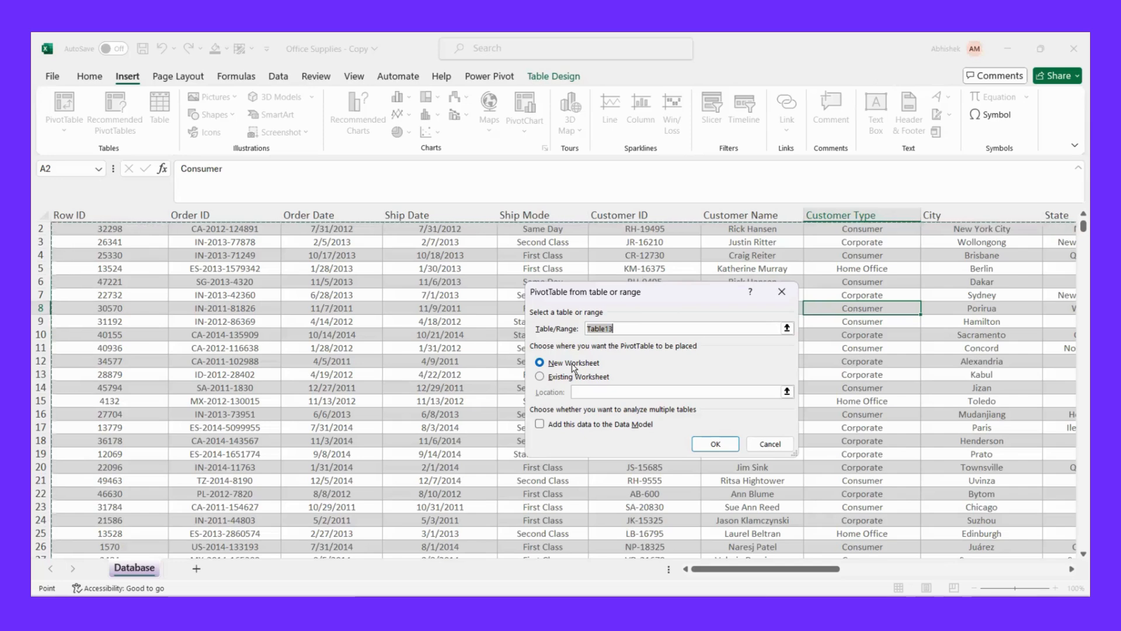
left_click(734, 447)
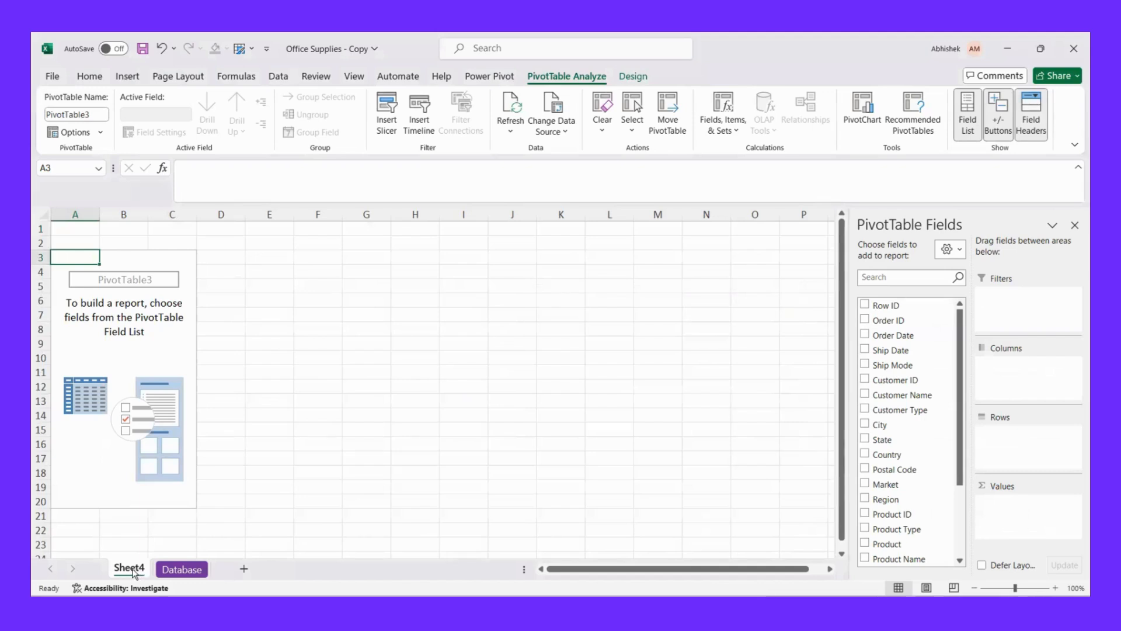
Move the new PivotTable sheet after the Database sheet and rename it Pivot Table.
left_click_drag(131, 572, 183, 566)
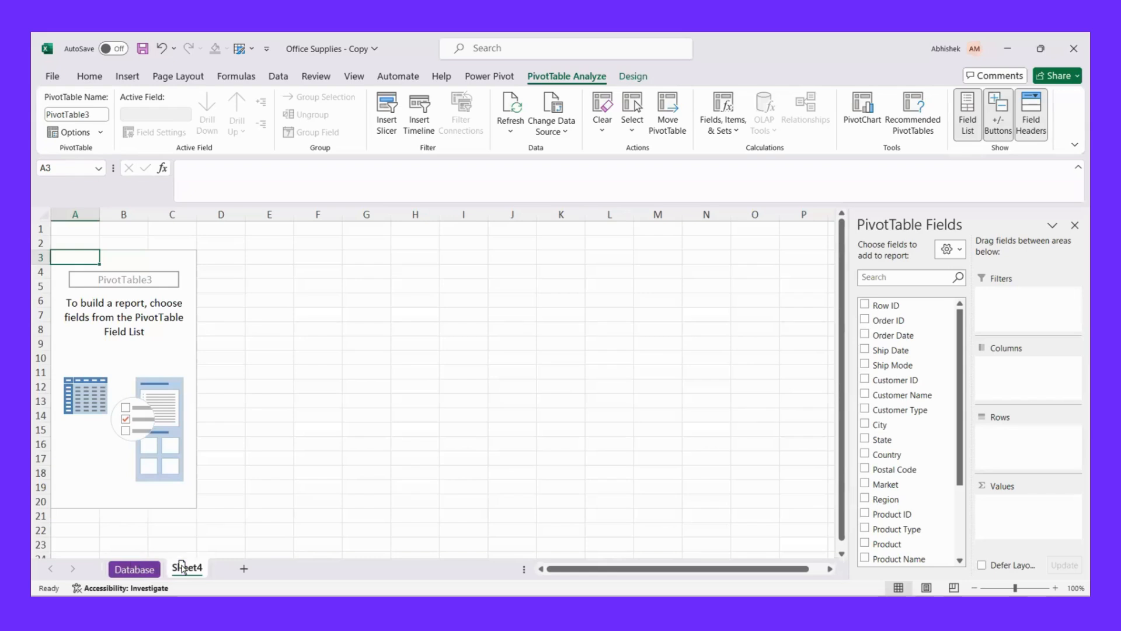
right_click(183, 566)
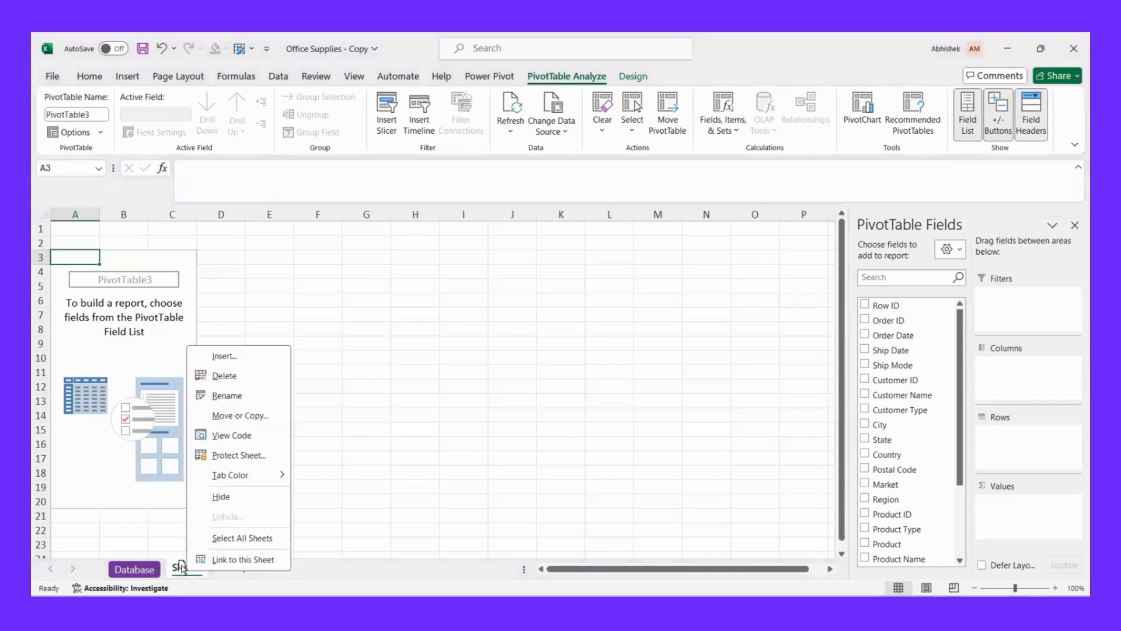
left_click(227, 395)
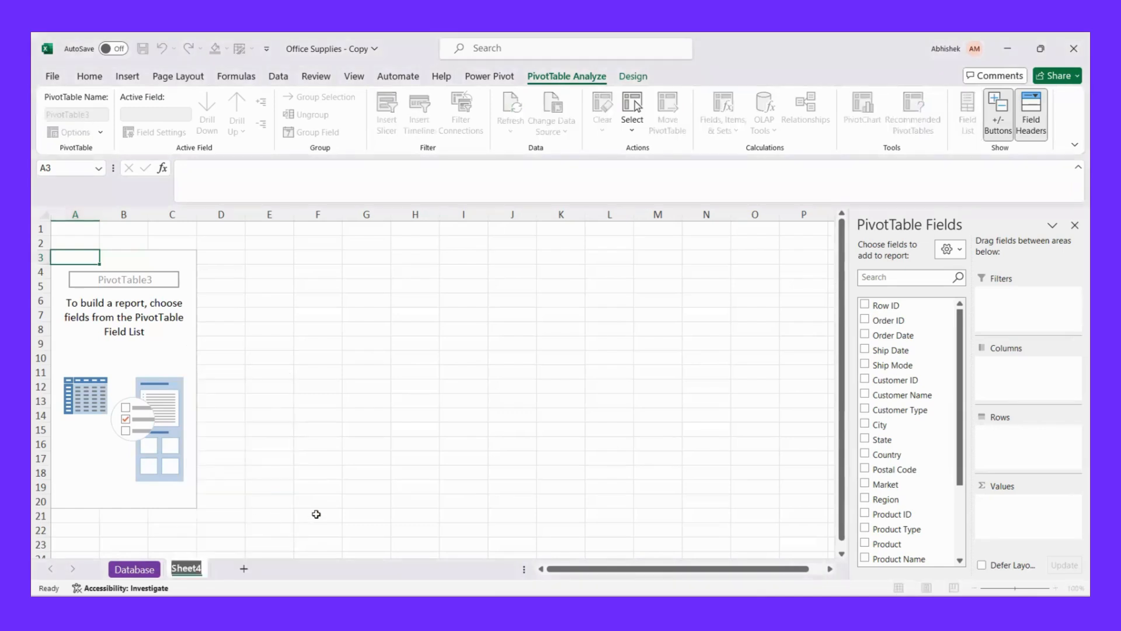
type("Pivo")
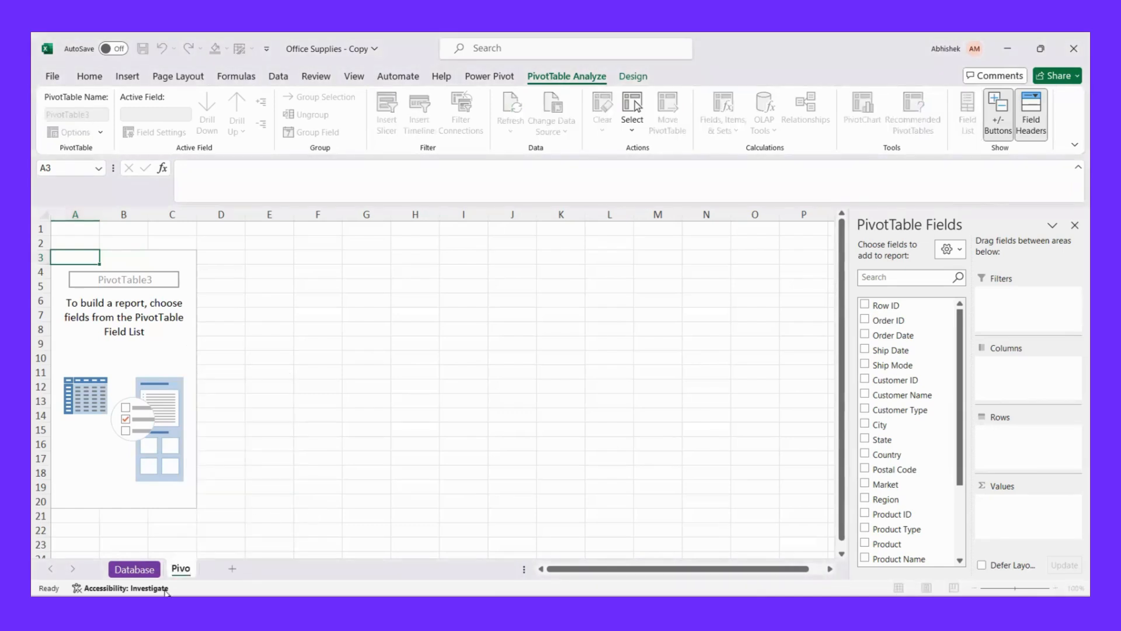
type("t Table")
left_click(221, 544)
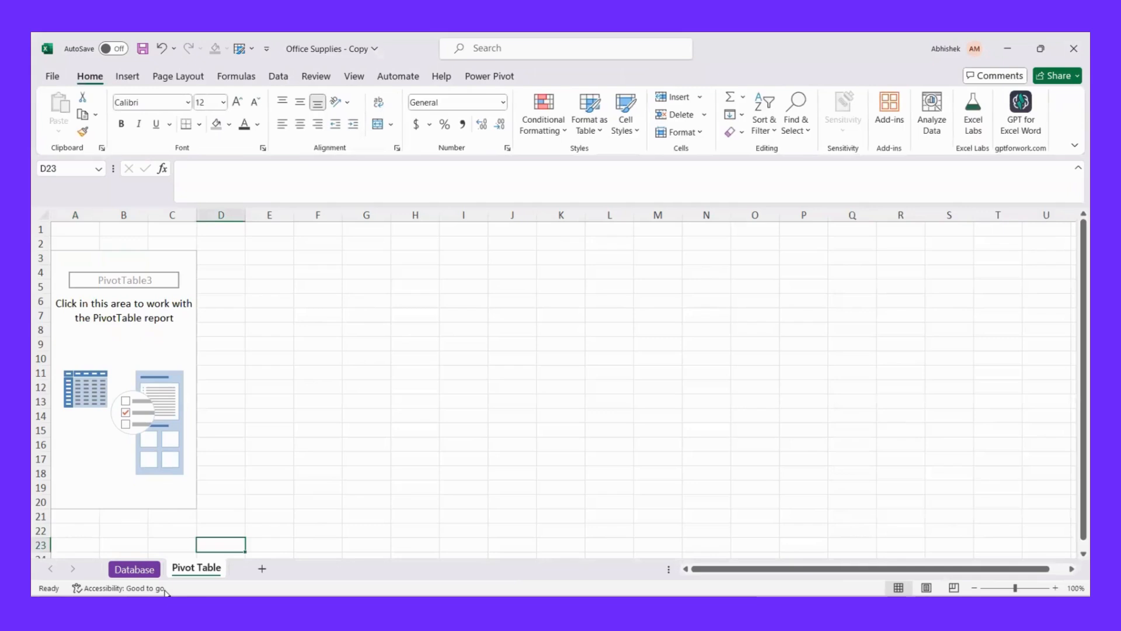
Give the Pivot Table sheet tab a dark blue theme color.
right_click(205, 568)
mouse_move(265, 478)
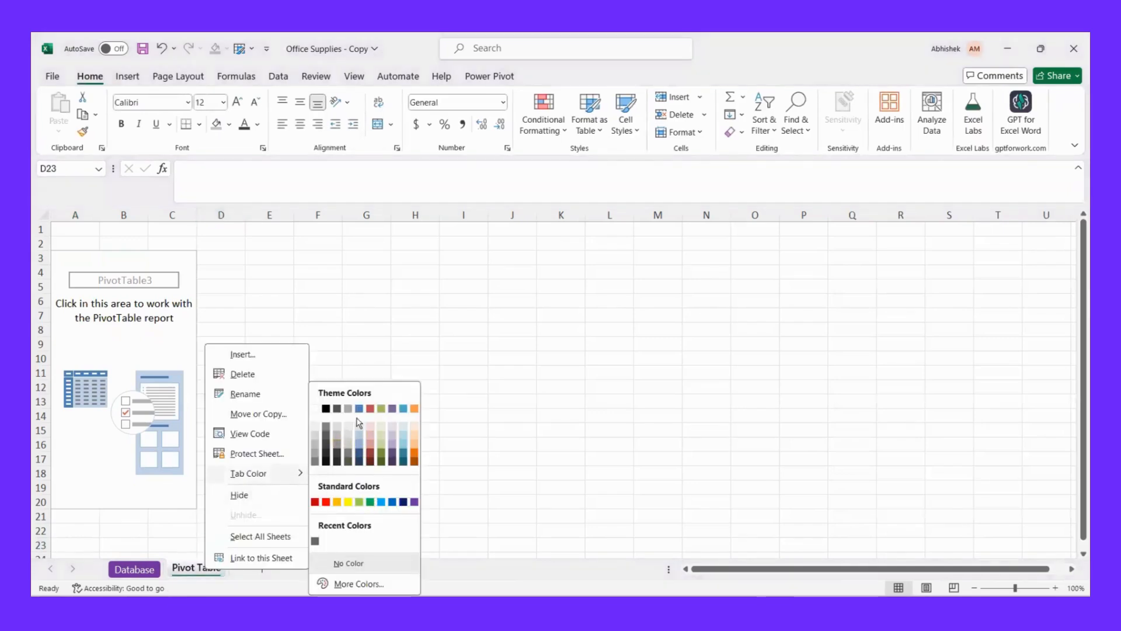
left_click(359, 456)
left_click(328, 500)
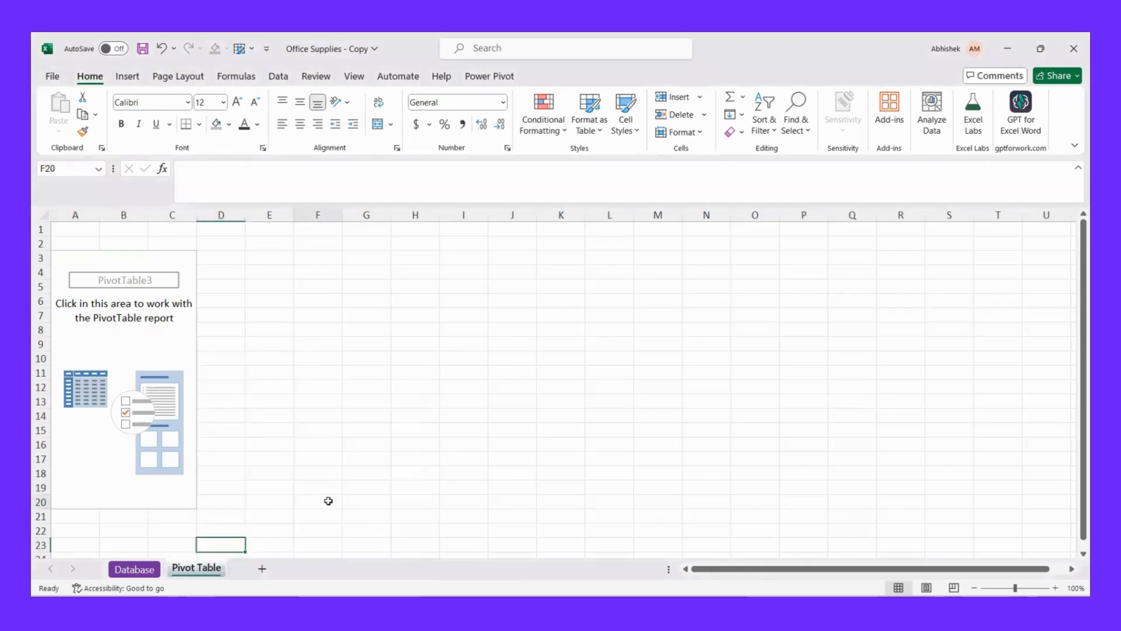
Examine the Database sheet's columns through to the Profit column, then return to the Pivot Table sheet.
left_click(135, 568)
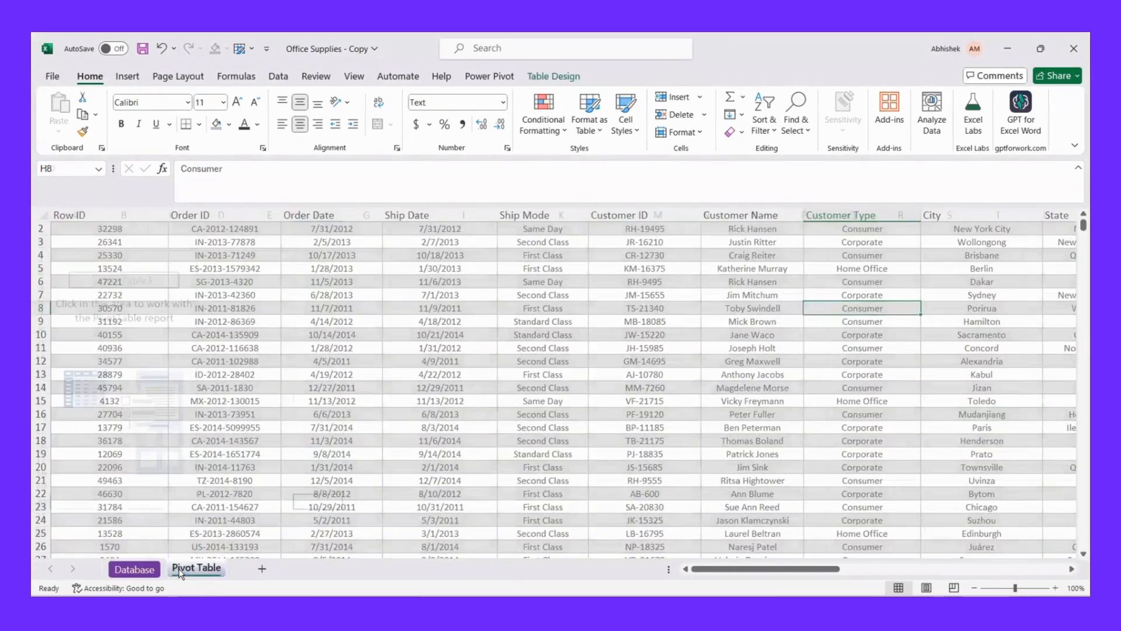
left_click(180, 569)
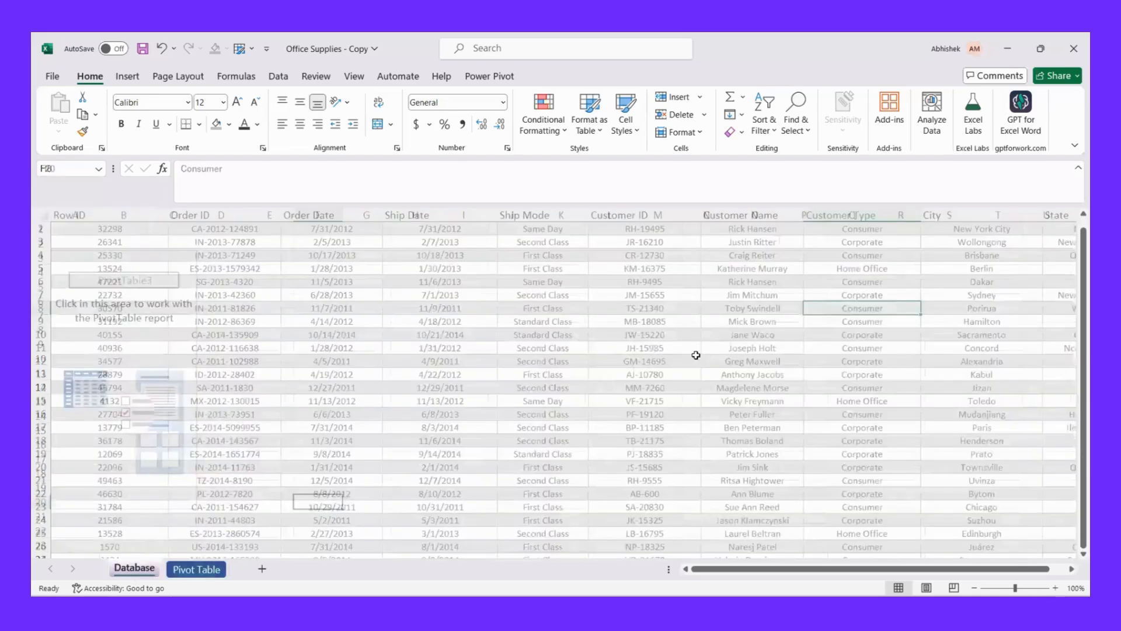
scroll(696, 355, "right", 3)
scroll(696, 355, "right", 5)
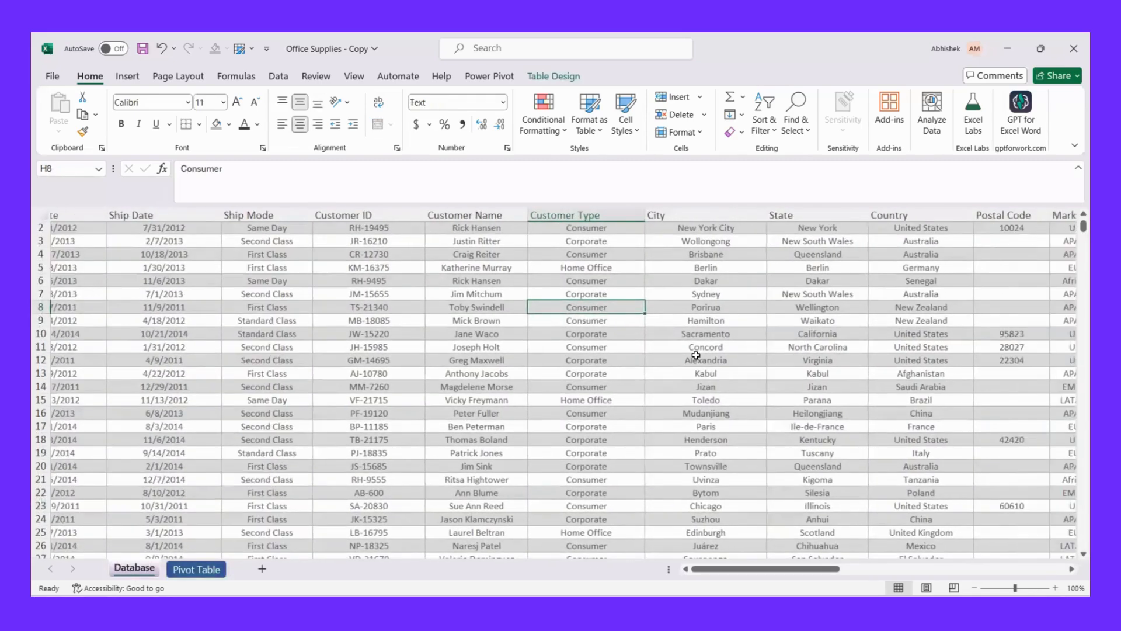
scroll(696, 355, "right", 7)
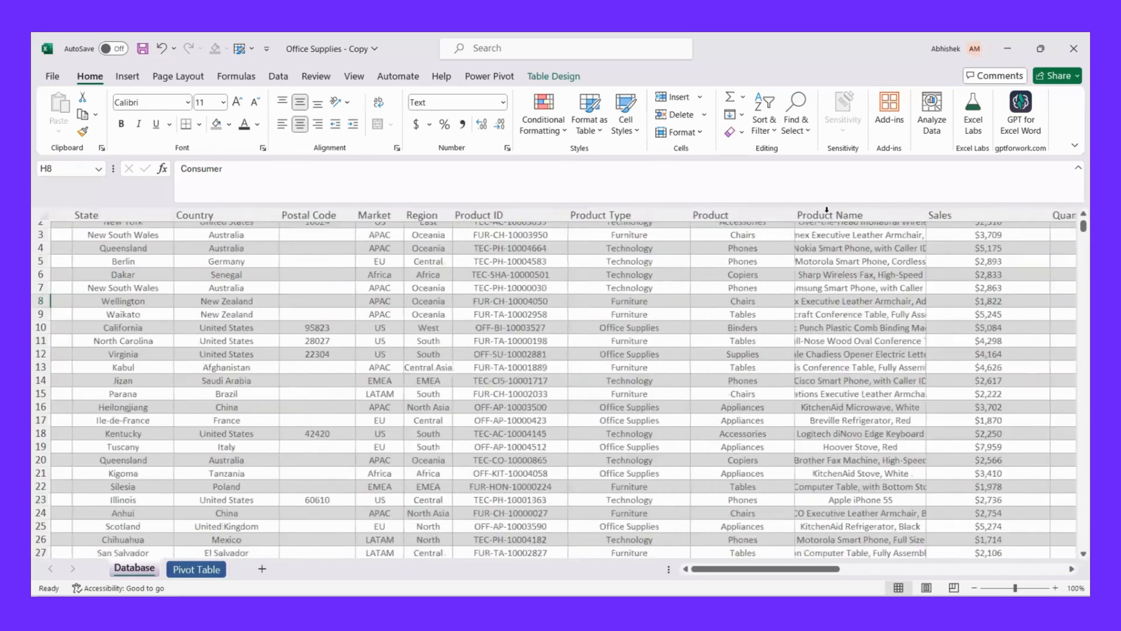
left_click(828, 211)
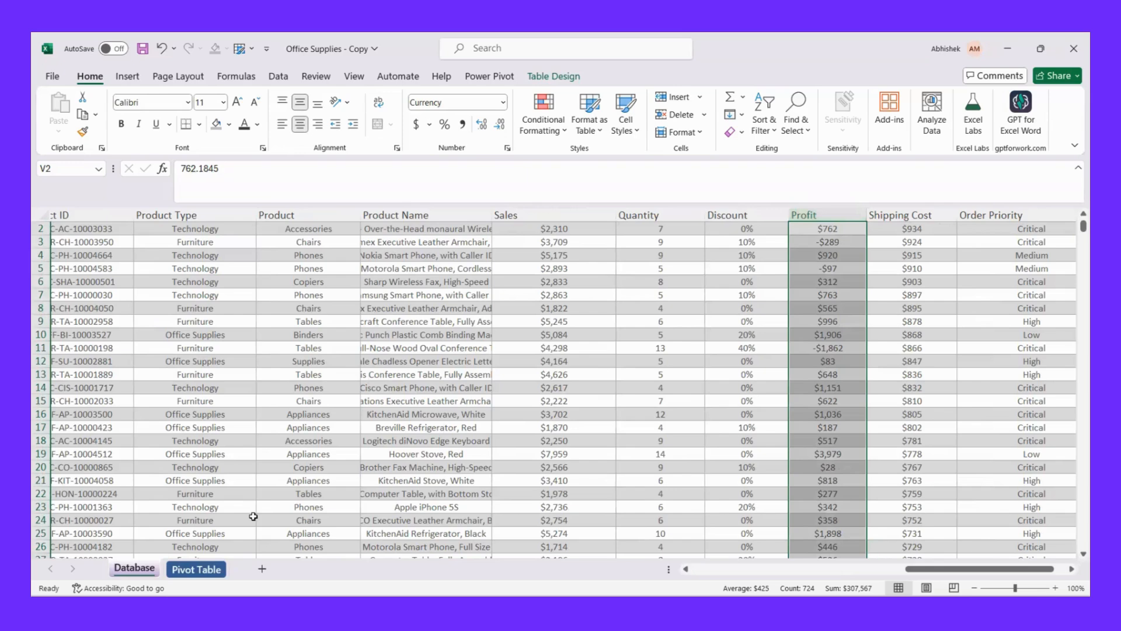
key("ctrl+Page_Down")
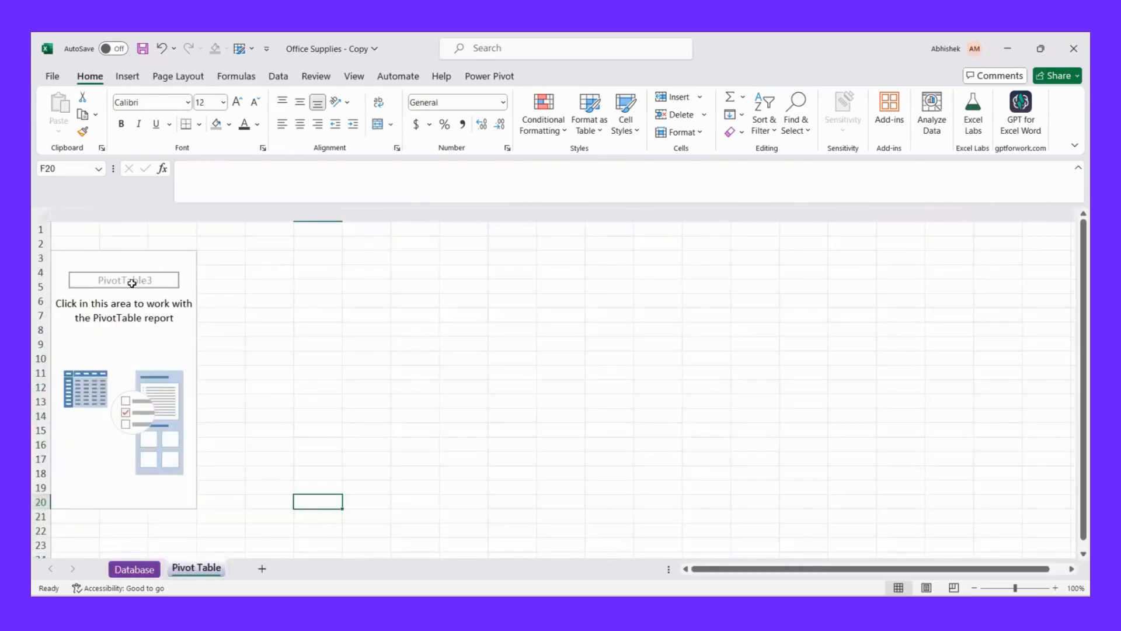
Add the Profit field to the PivotTable's values as a sum.
left_click(143, 301)
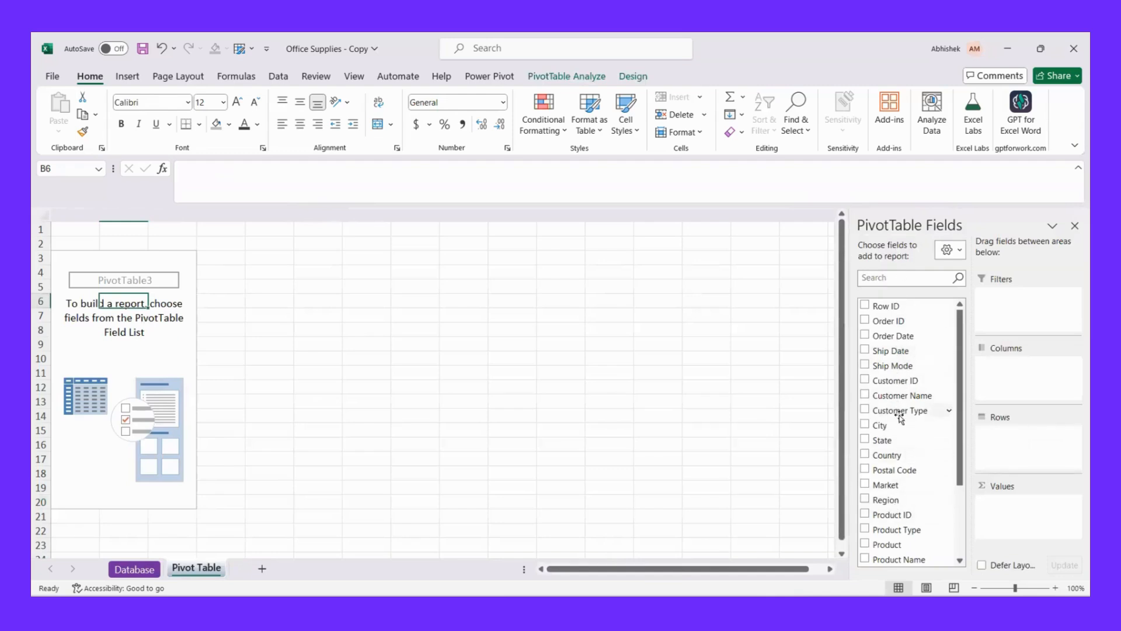
scroll(899, 416, "down", 1)
scroll(902, 414, "down", 2)
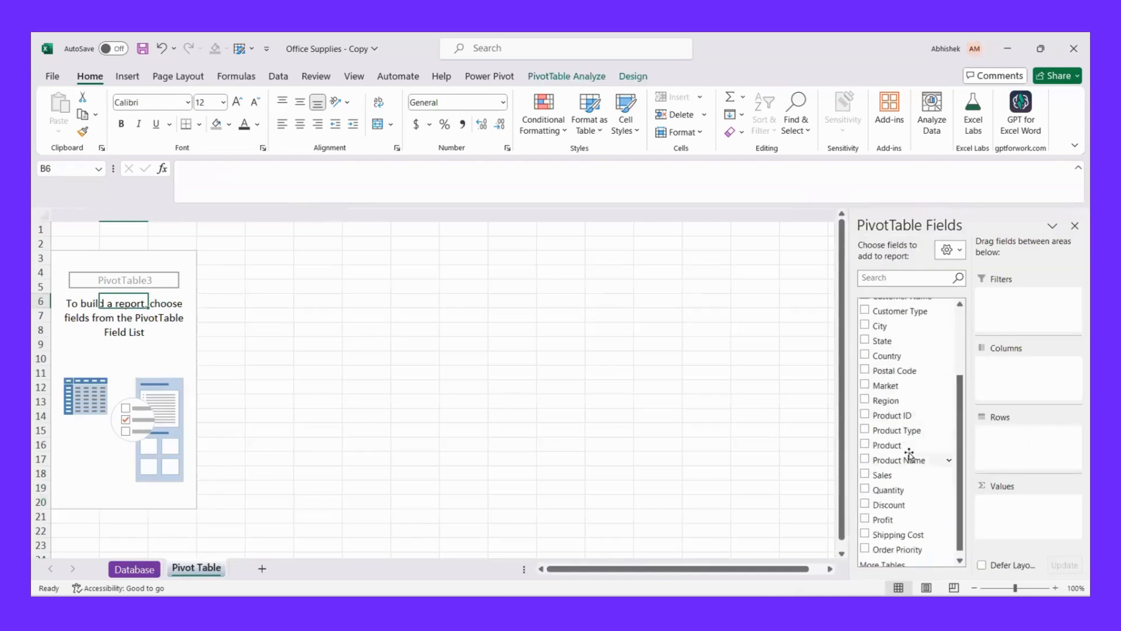
scroll(911, 455, "down", 1)
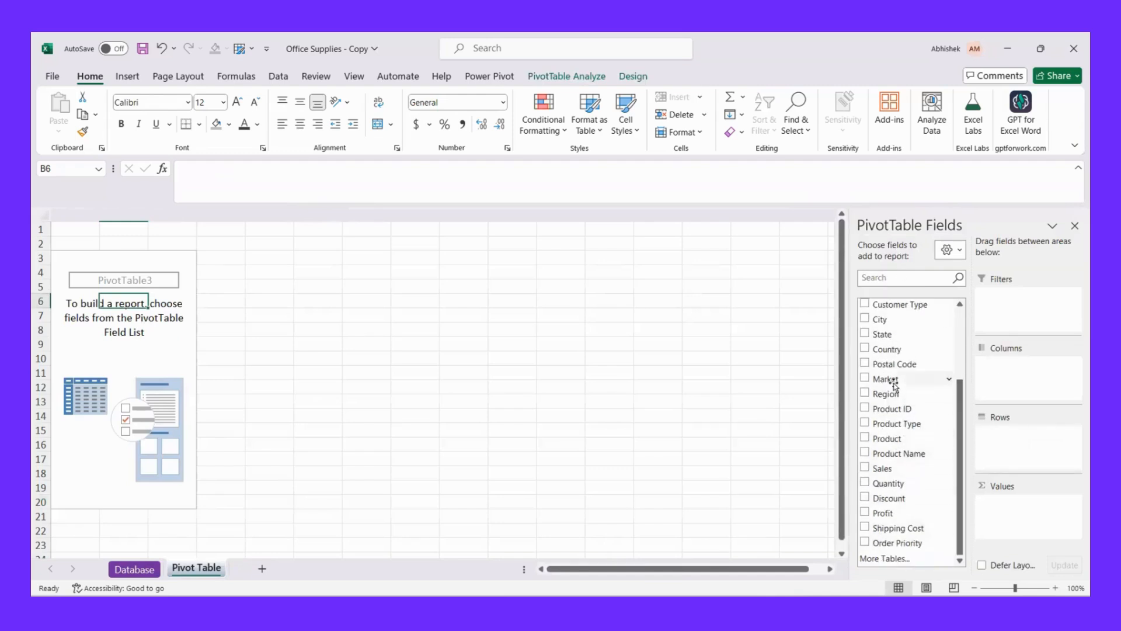
left_click(864, 512)
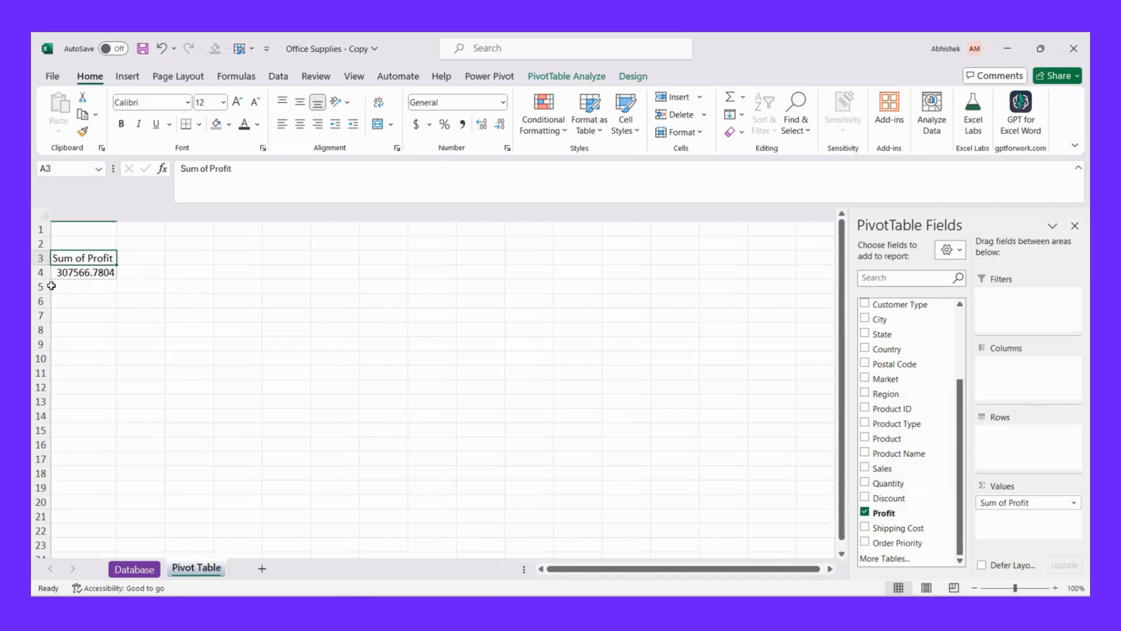
Format the Sum of Profit value in cell A4 as Currency with no decimal places.
mouse_move(105, 272)
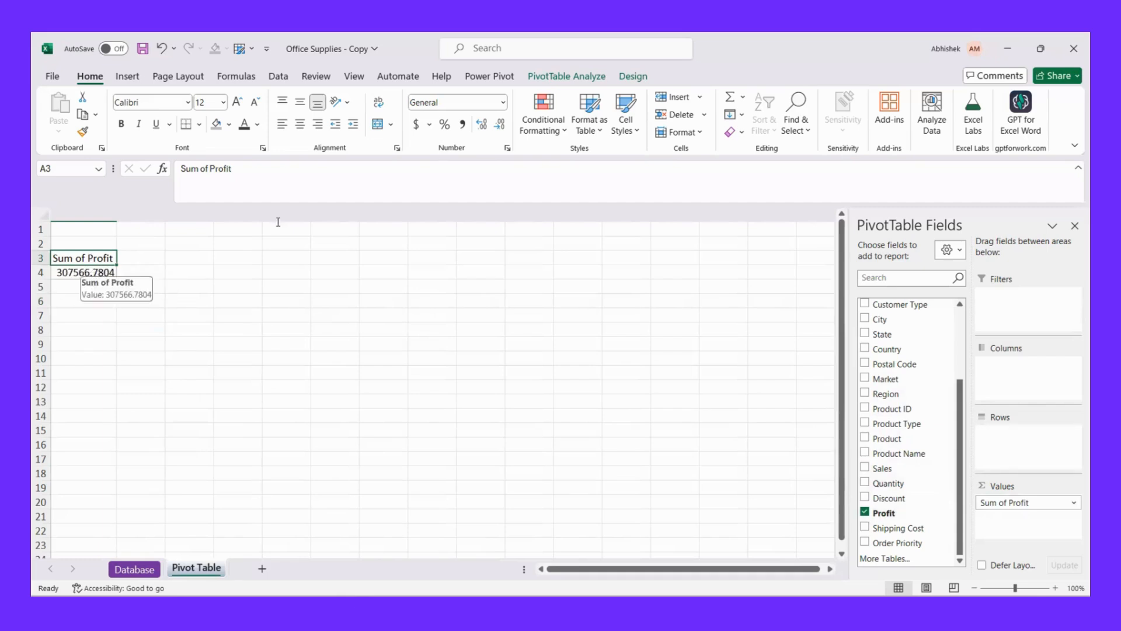
left_click(504, 103)
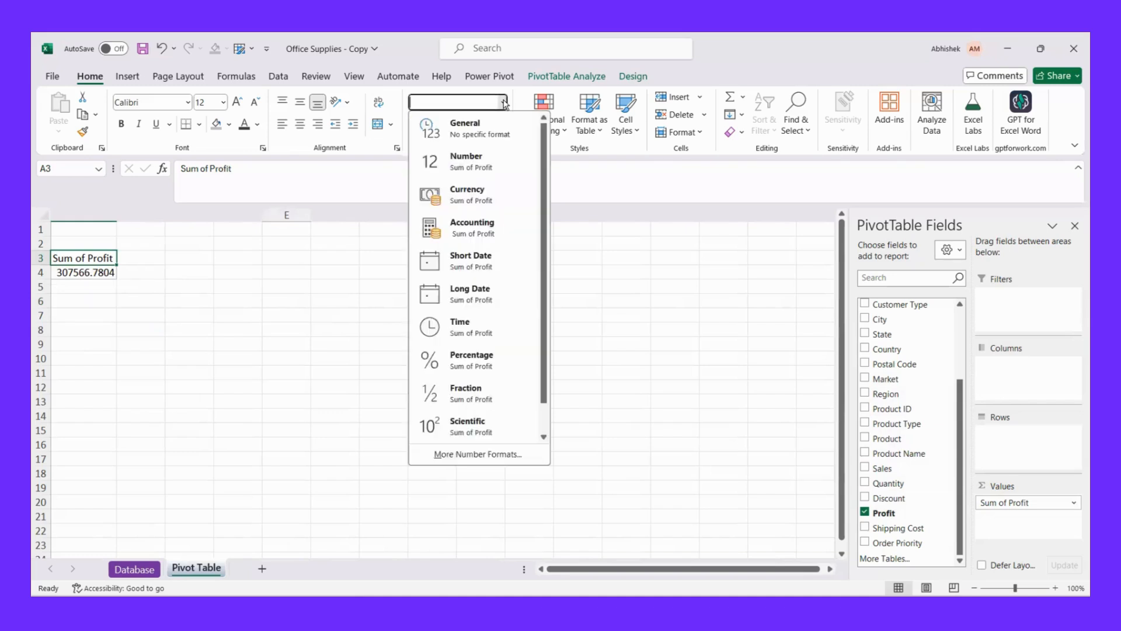
left_click(471, 192)
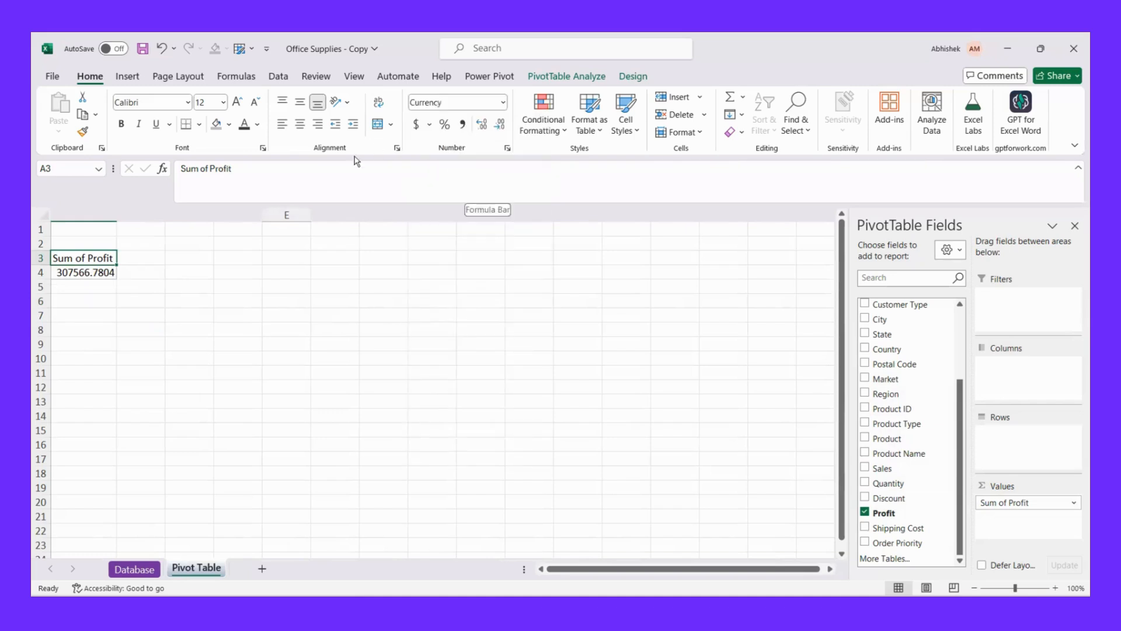
left_click(82, 273)
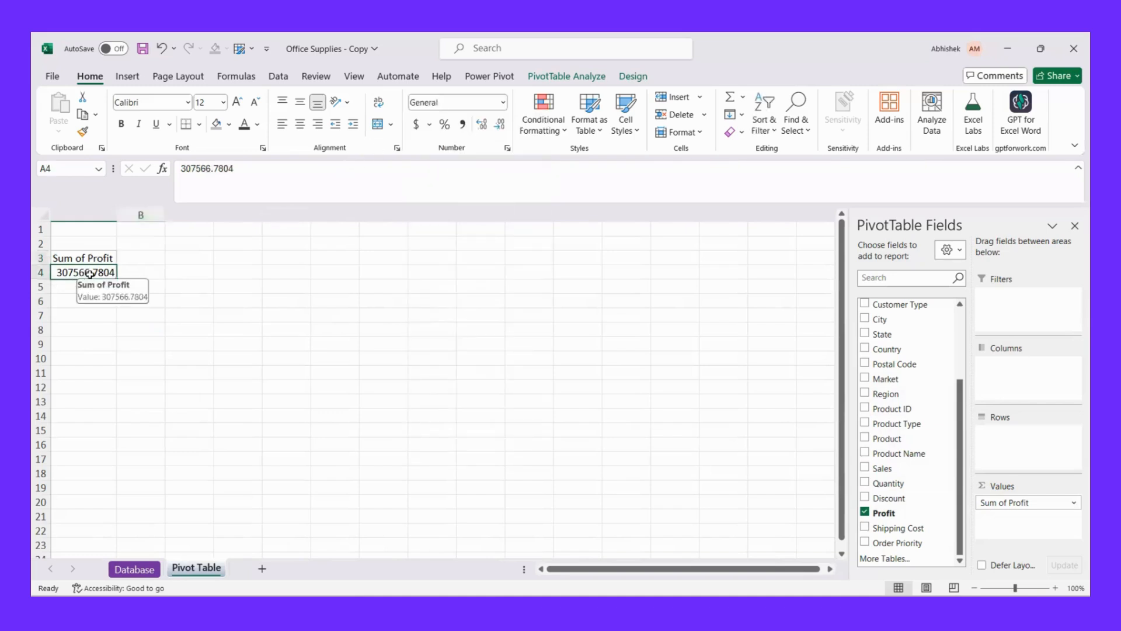
mouse_move(84, 275)
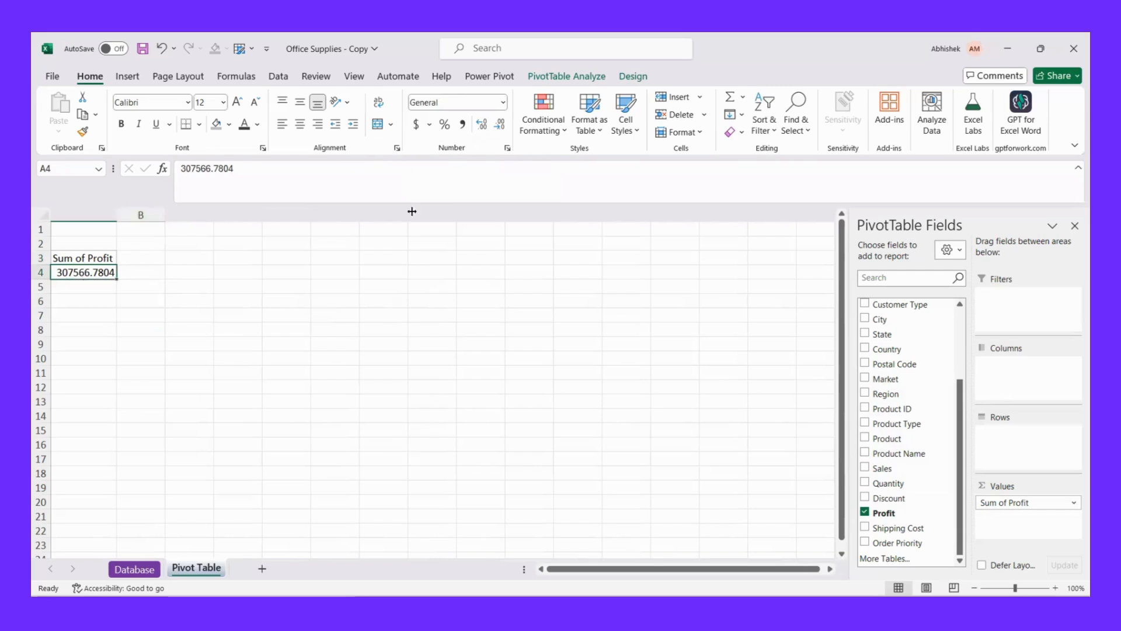
left_click(504, 103)
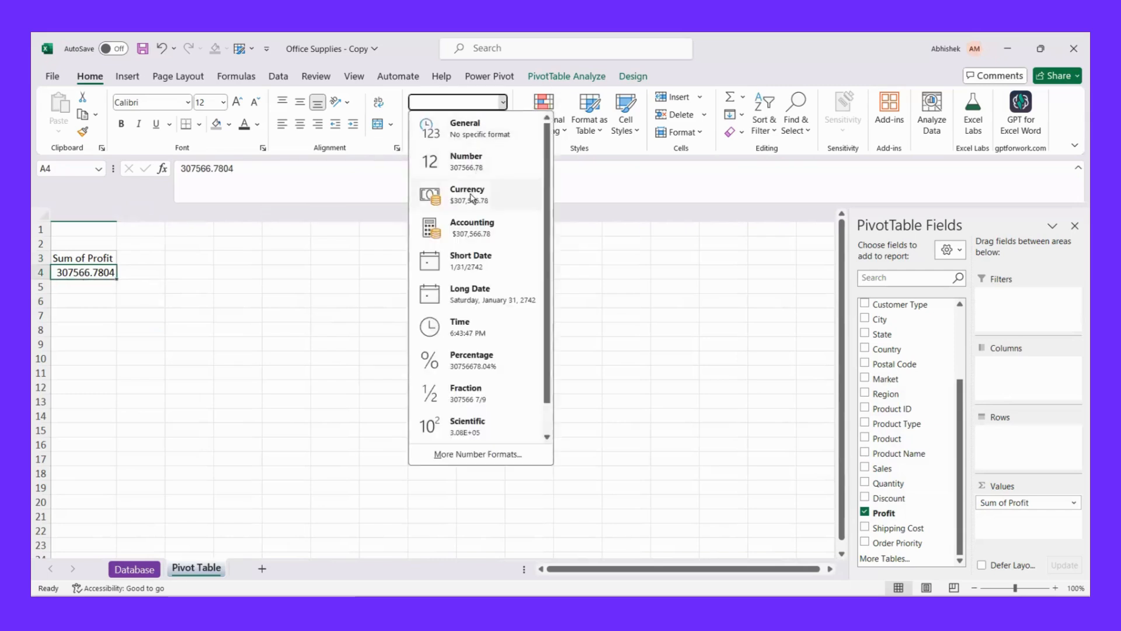
left_click(467, 190)
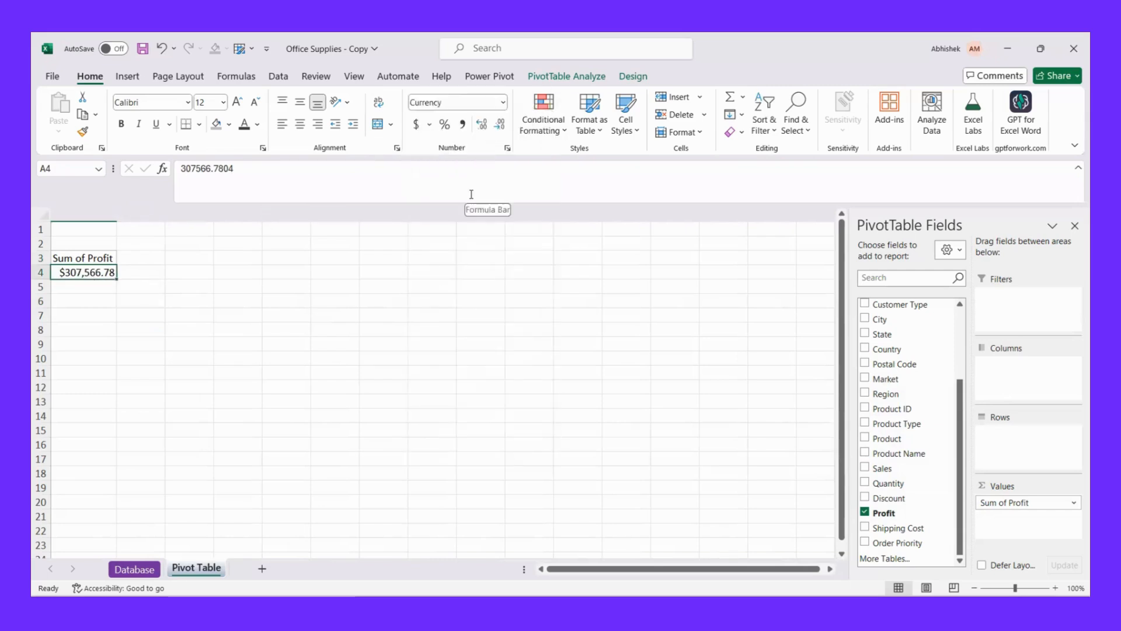
left_click(500, 126)
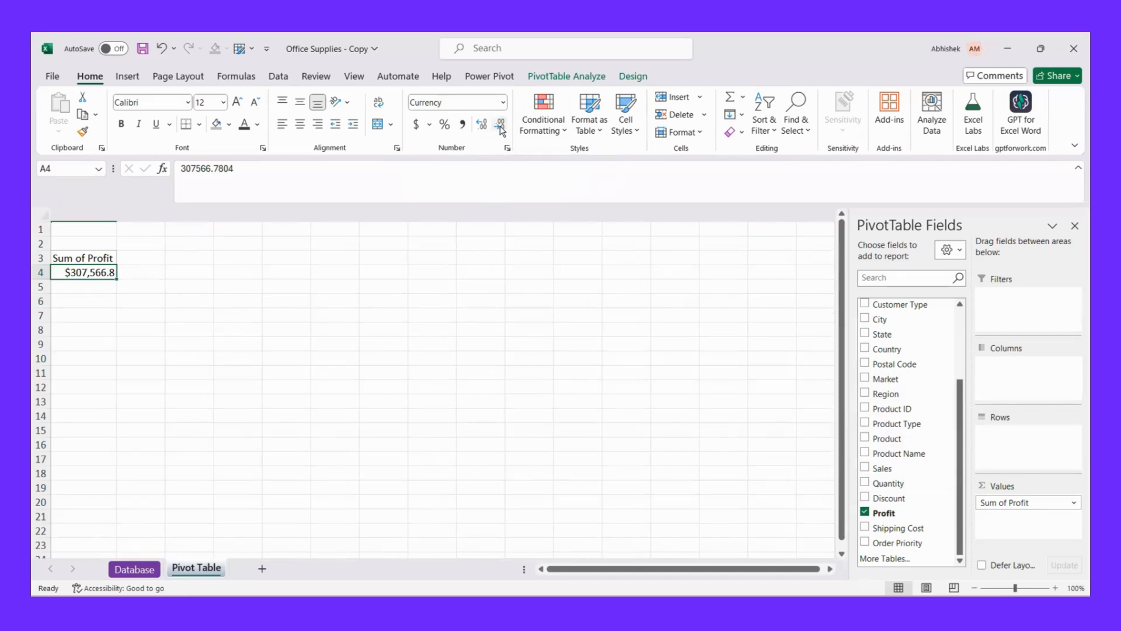
left_click(500, 126)
Copy the Sum of Profit PivotTable in A3:A4 to cell C3 and widen column C.
left_click(83, 258)
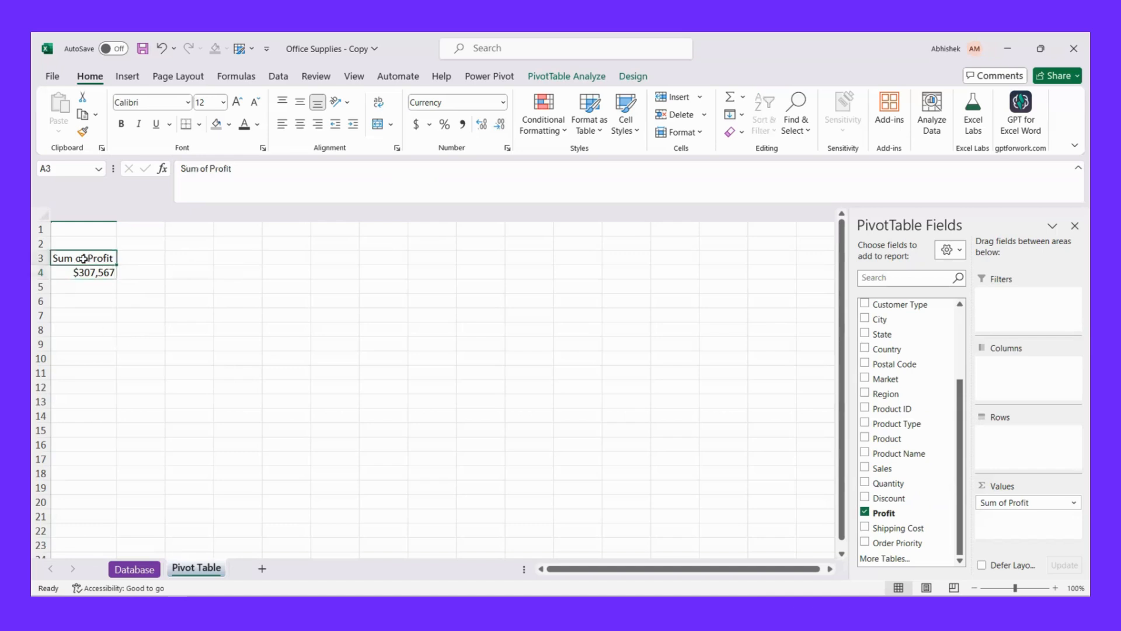
key("shift+Down")
key("ctrl+c")
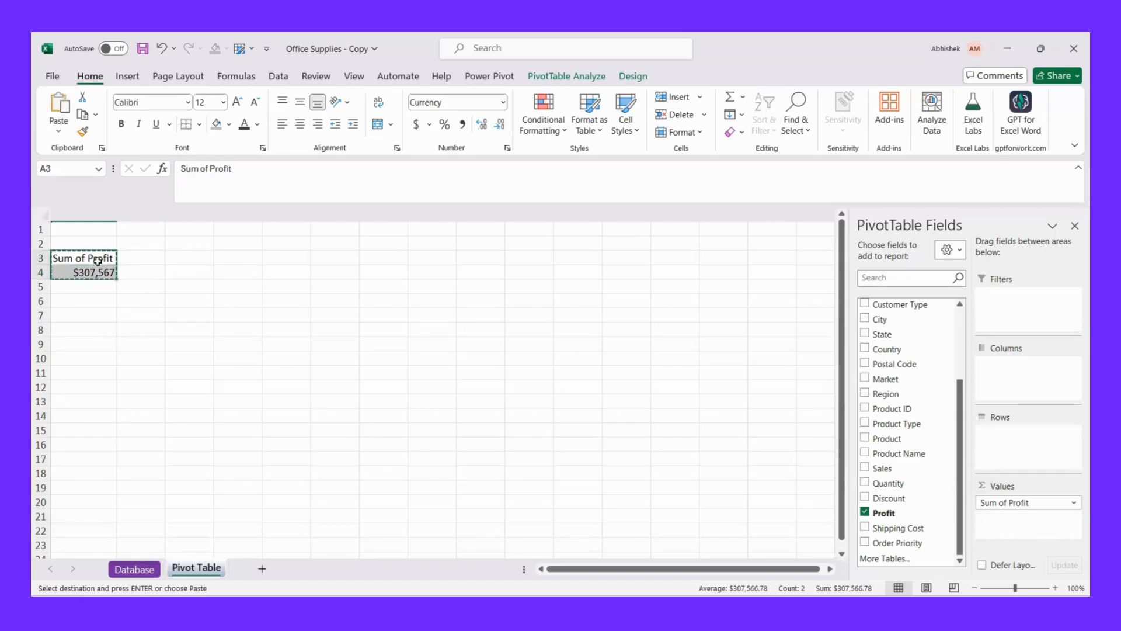
left_click(181, 257)
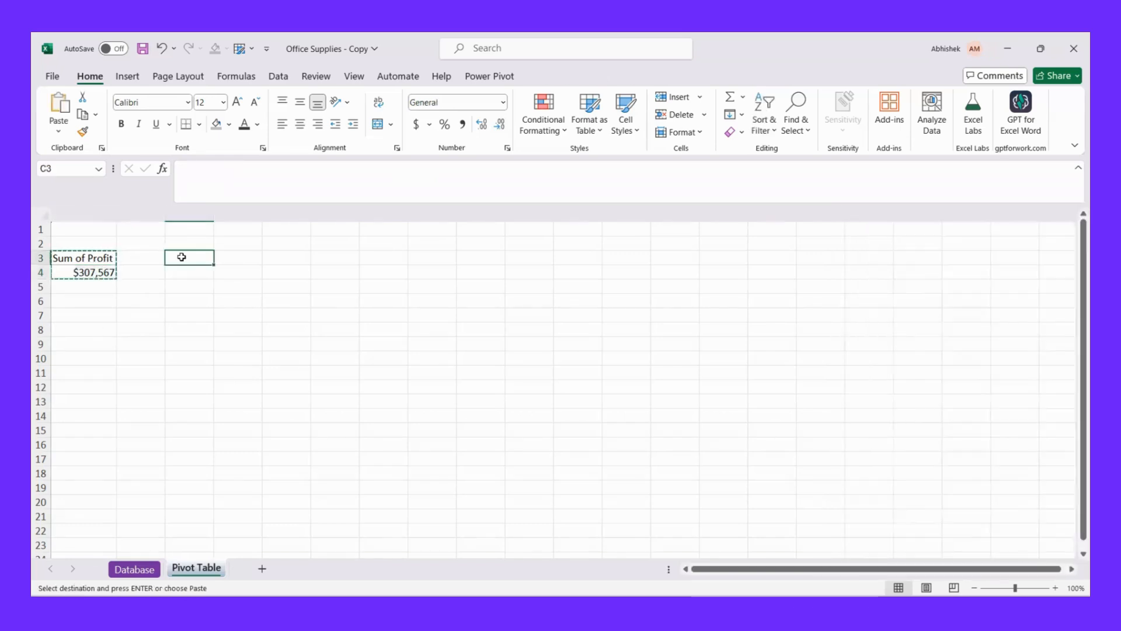
key("ctrl+v")
left_click_drag(214, 215, 257, 215)
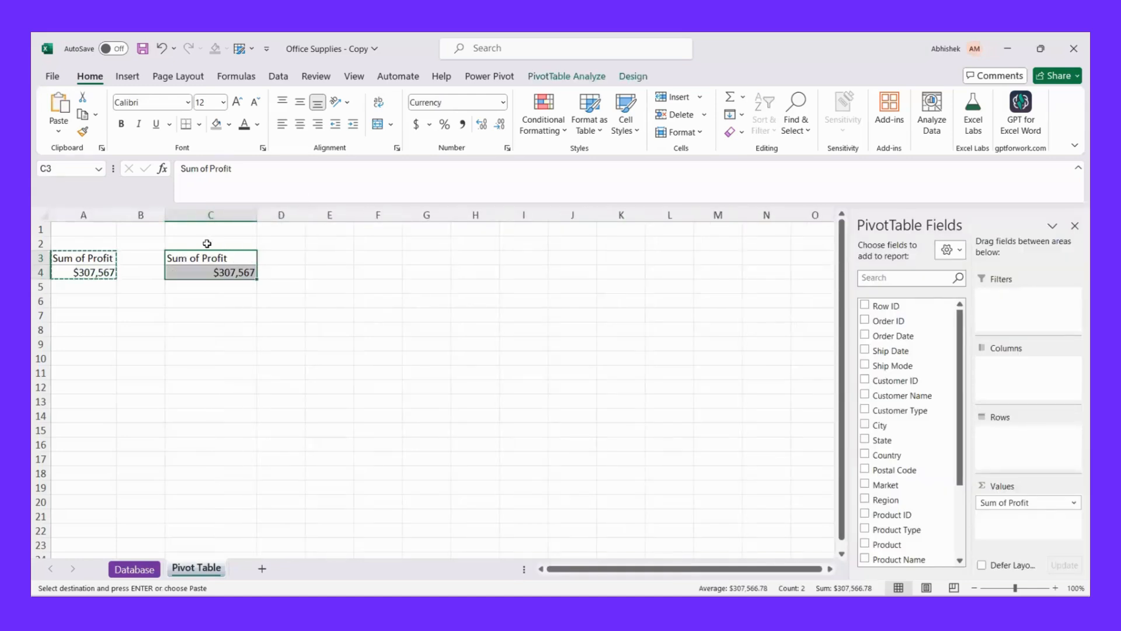
Widen column A and enter the heading "Total Profit" in cell A1.
left_click(83, 230)
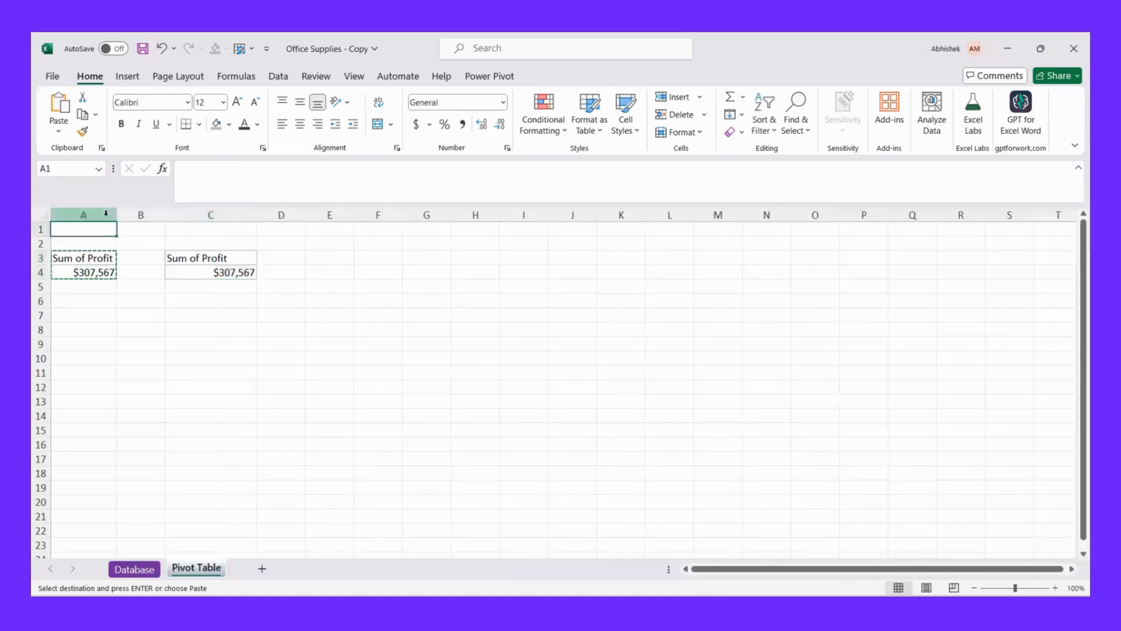
left_click_drag(115, 214, 147, 215)
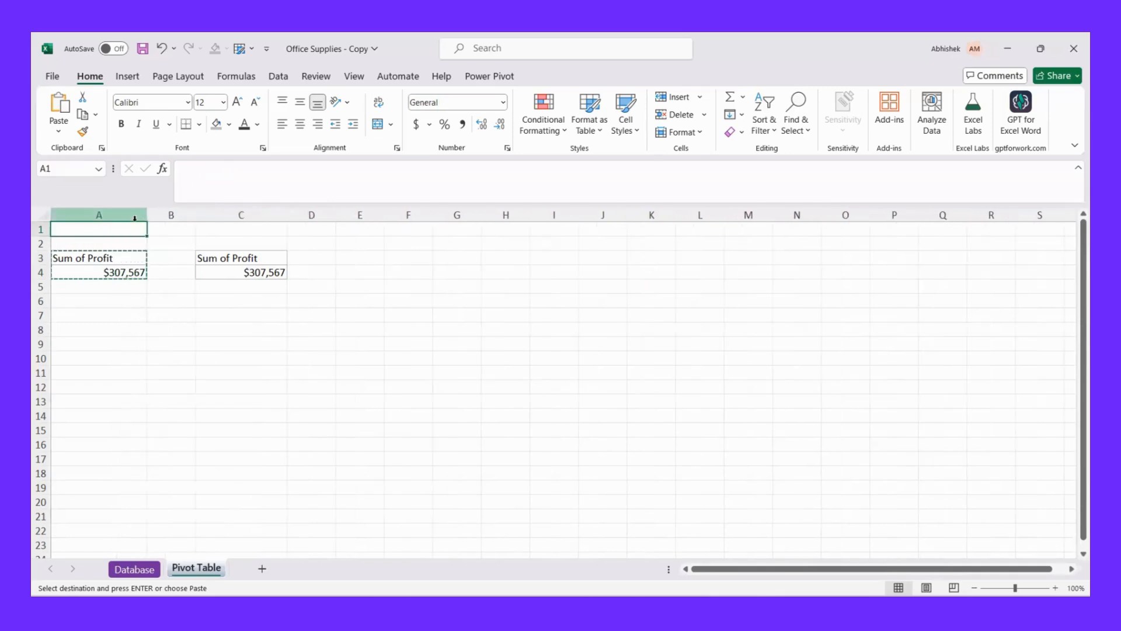
double_click(95, 229)
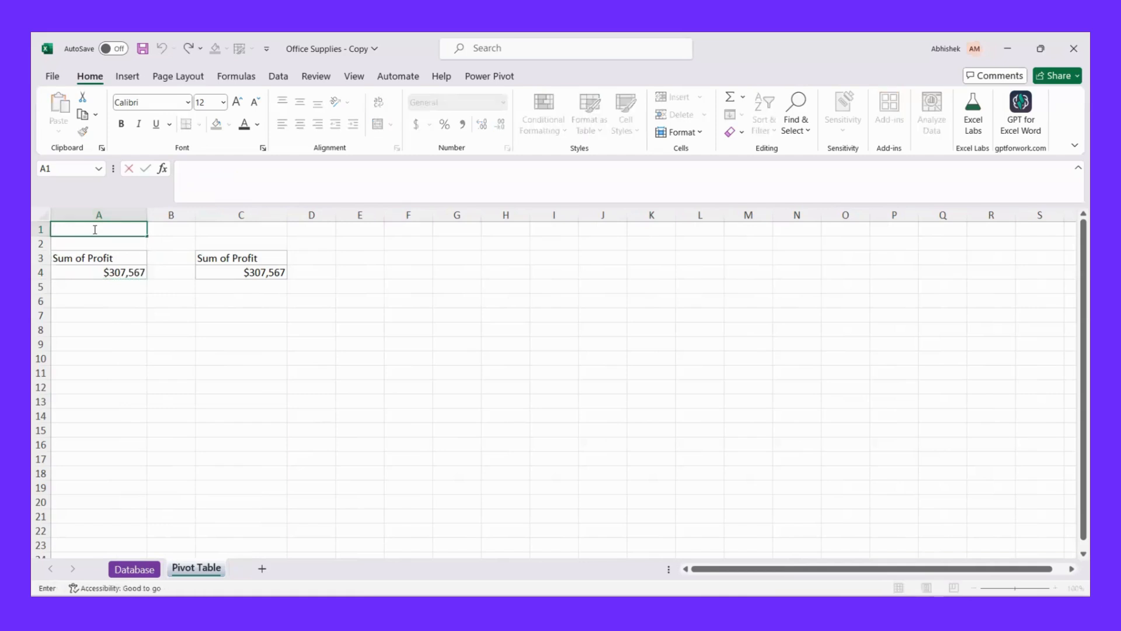
type("Total Profit")
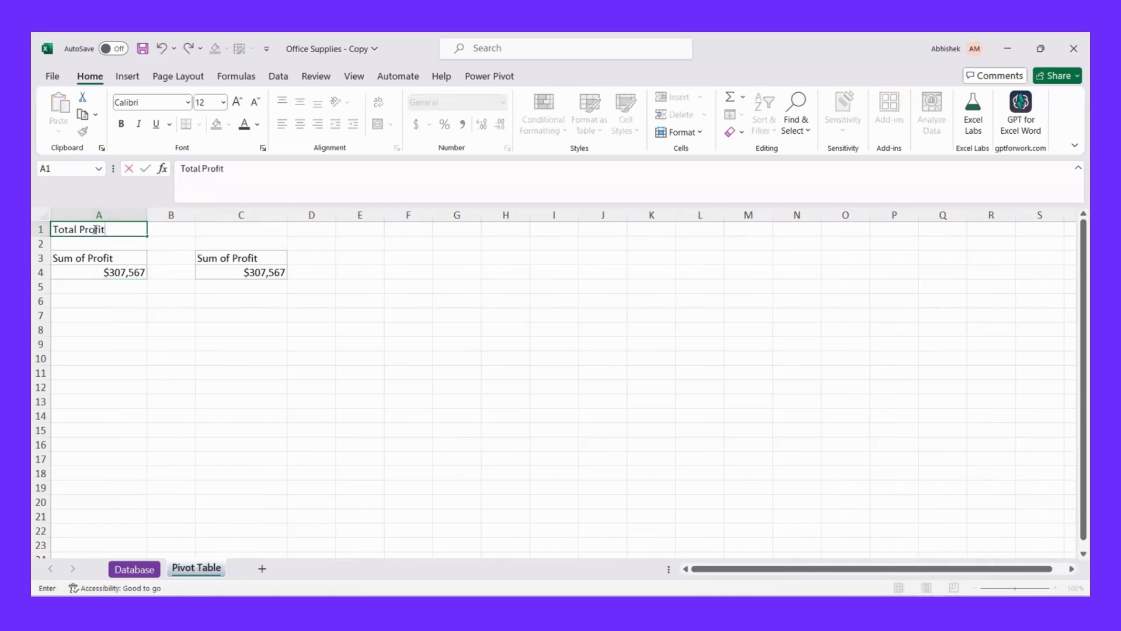
Enter the heading "Total Number of Products" in cell C1 and widen column C to fit it.
left_click(236, 232)
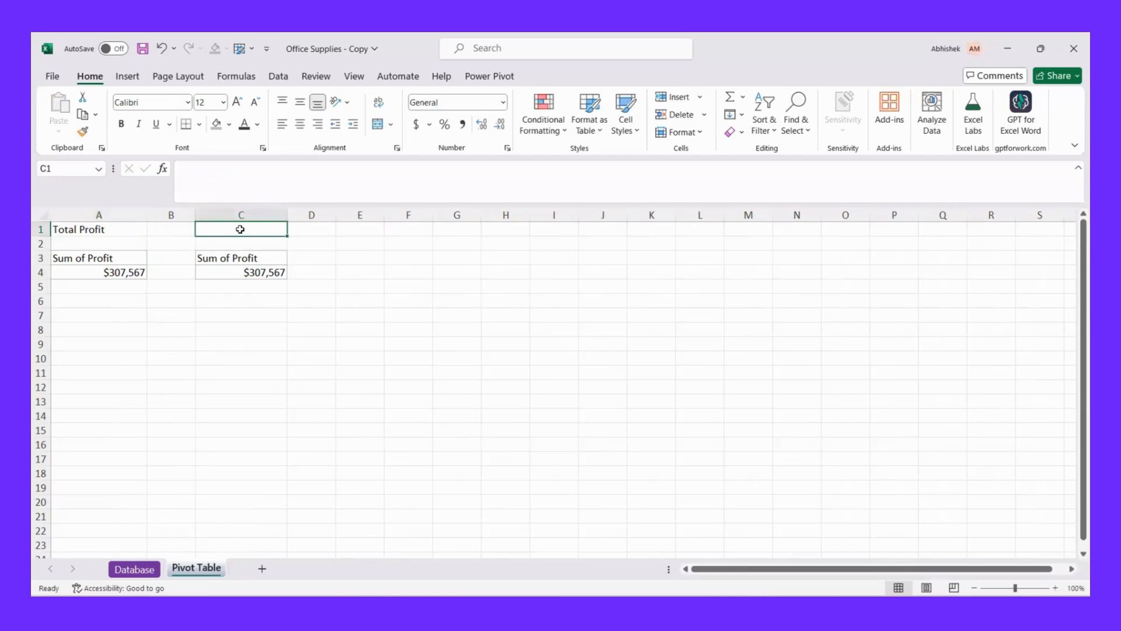
type("Total N")
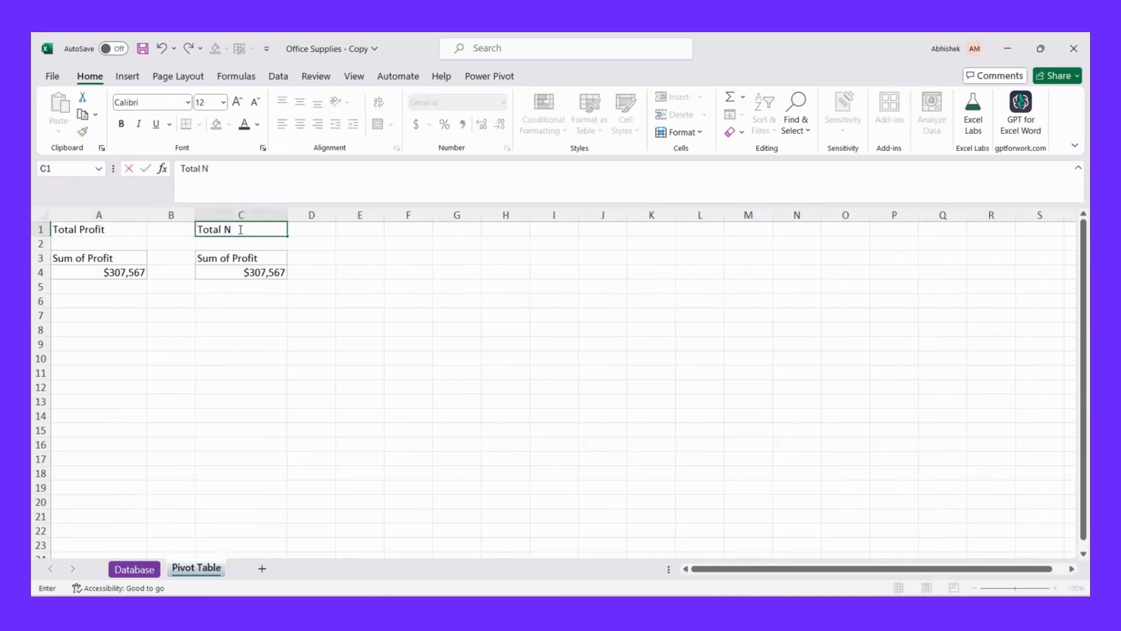
type("umber of")
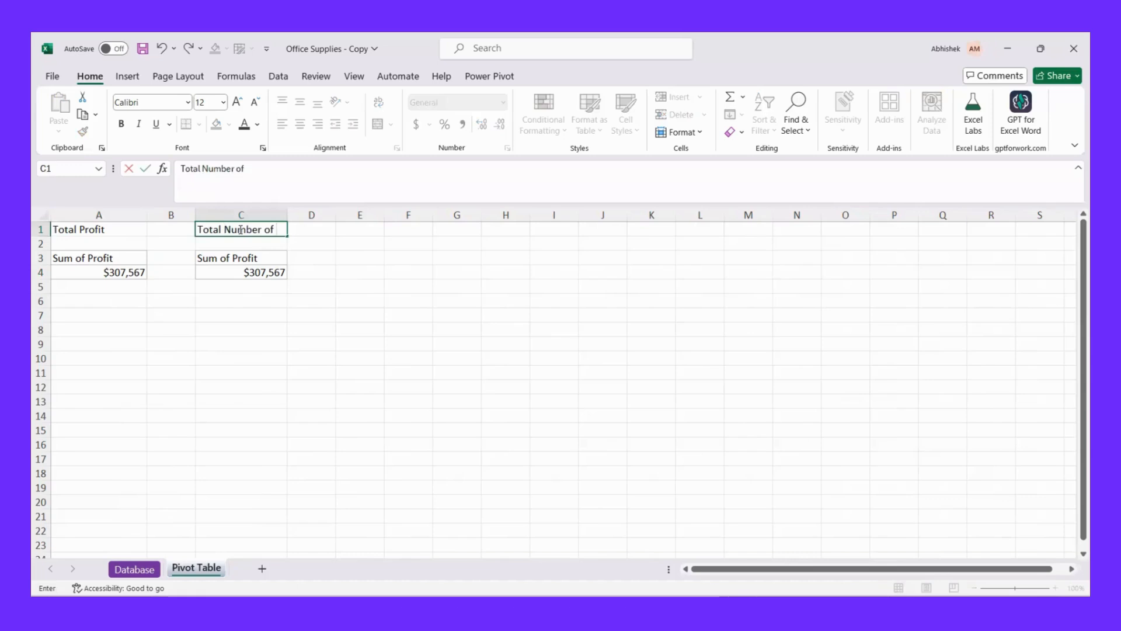
type(" Producu")
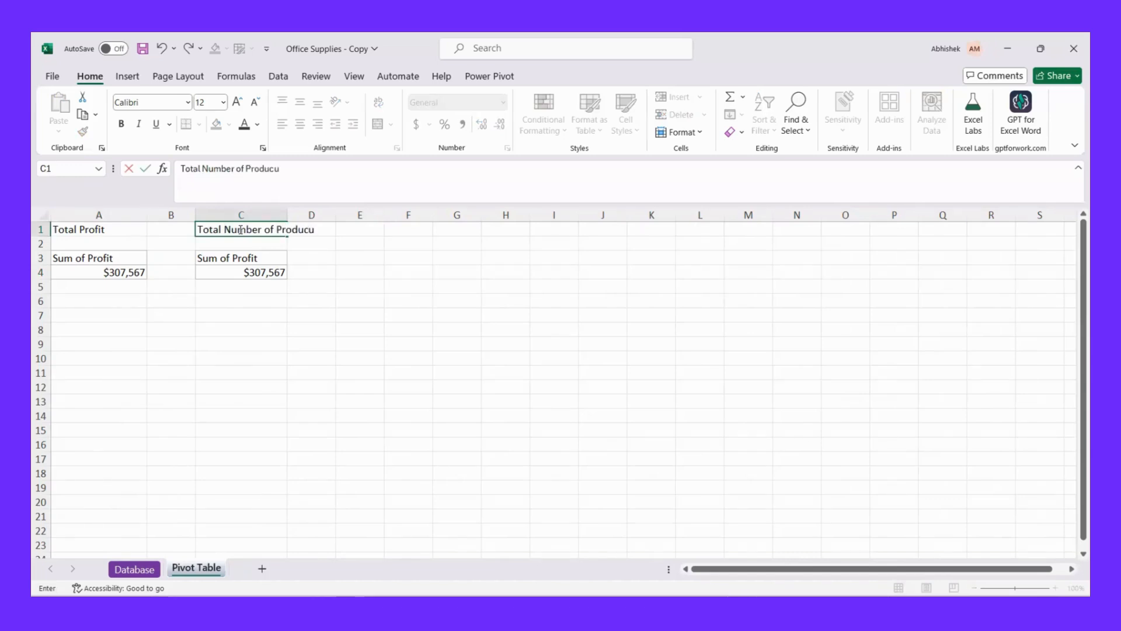
key("BackSpace")
type("ts")
left_click(215, 328)
left_click_drag(288, 214, 337, 212)
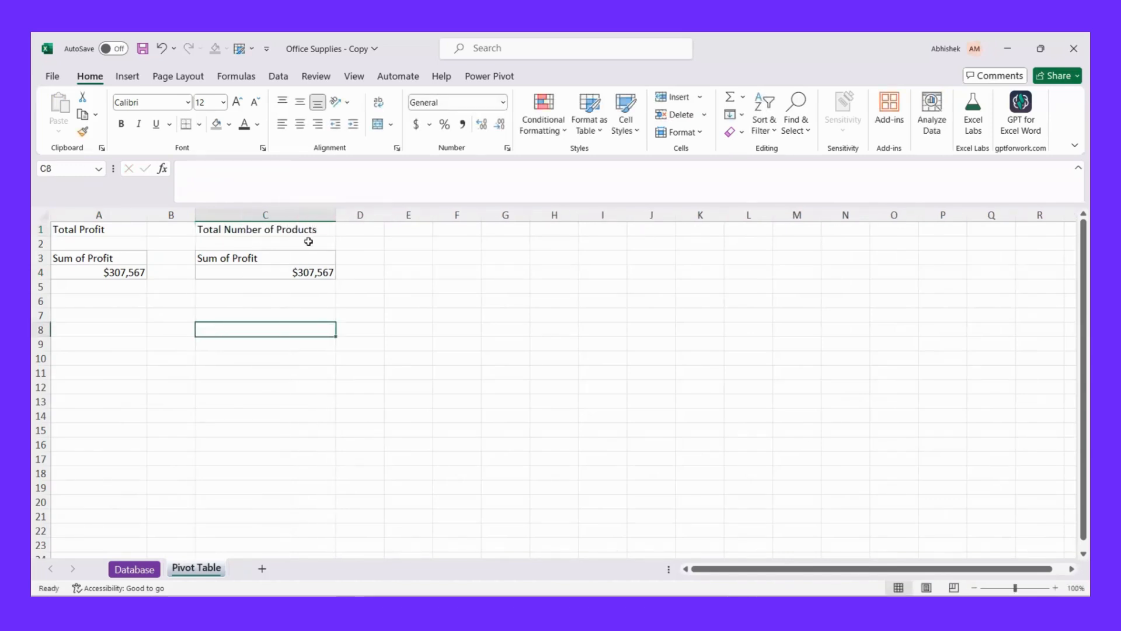
Replace the Profit field with Quantity in the values of the PivotTable at C3.
left_click(255, 261)
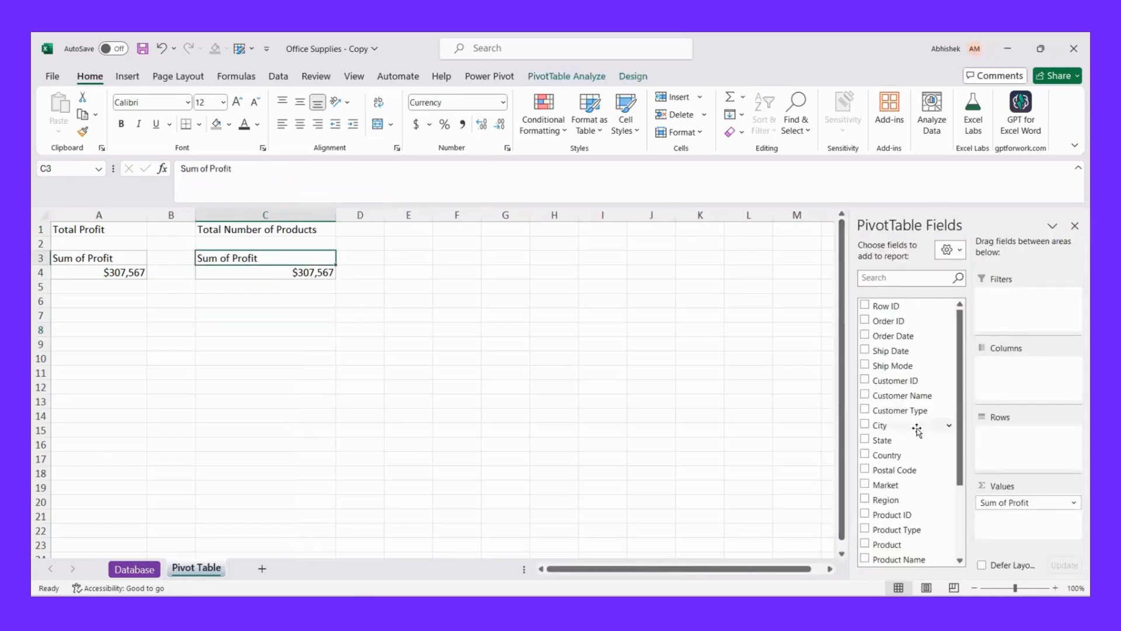
scroll(913, 428, "down", 3)
left_click(865, 512)
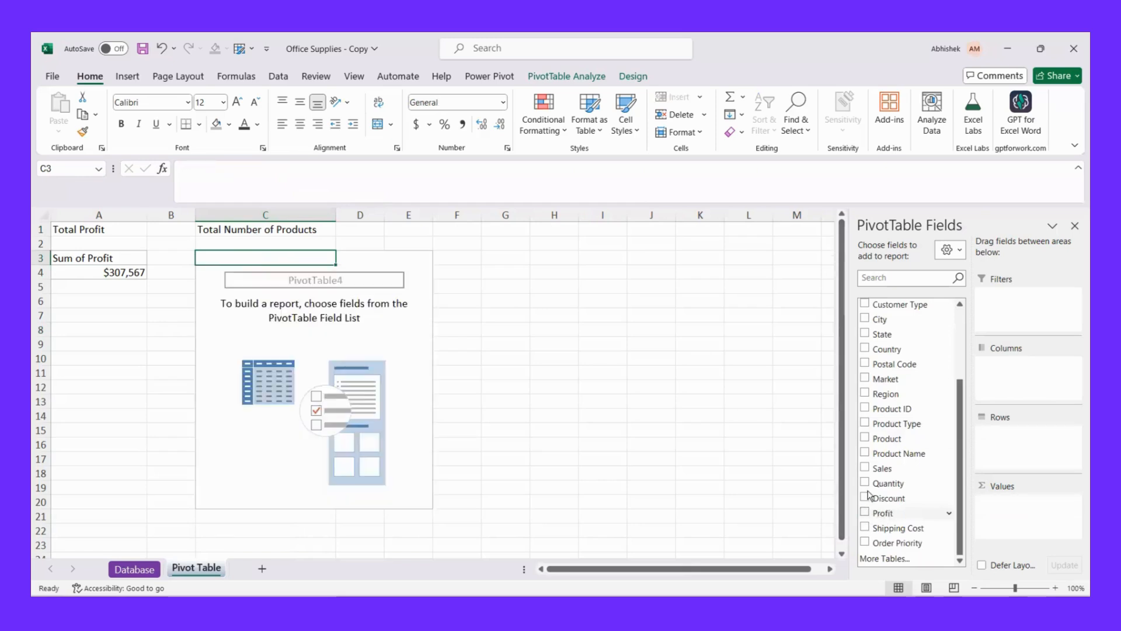
left_click(865, 482)
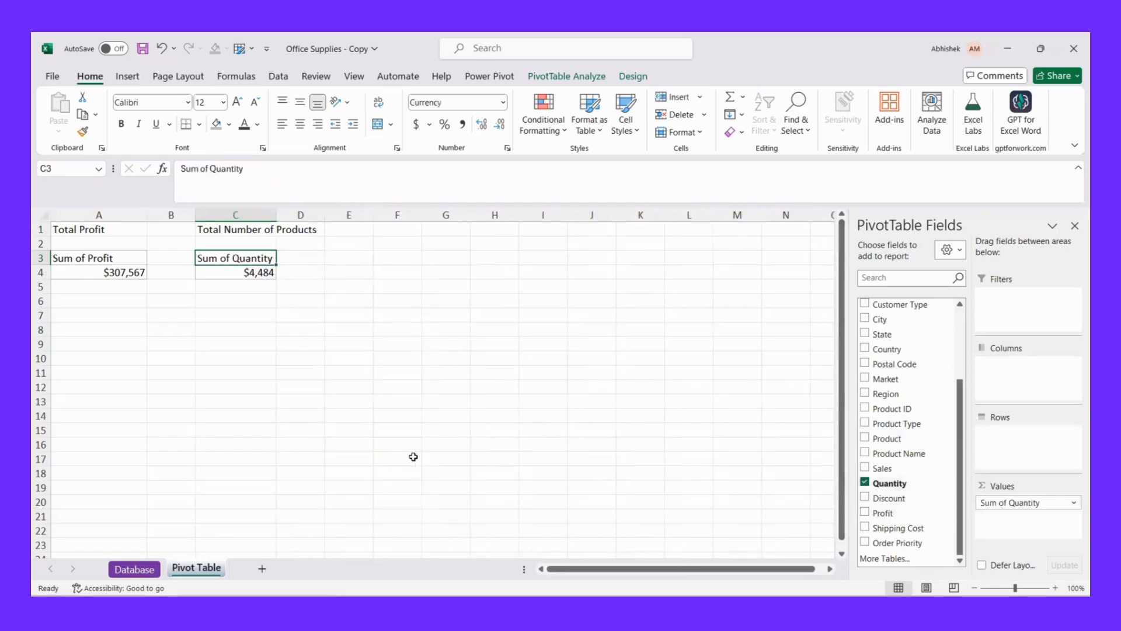
mouse_move(240, 277)
Enter the heading "Total Sales" in cell F1 and widen column F.
left_click(379, 230)
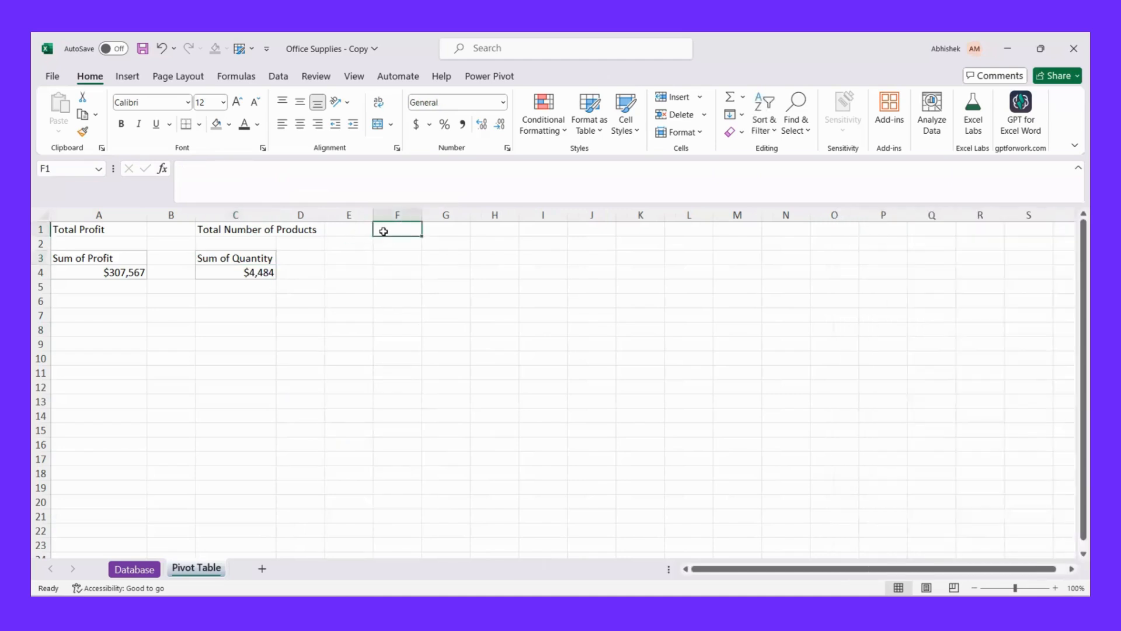
type("Total Sales")
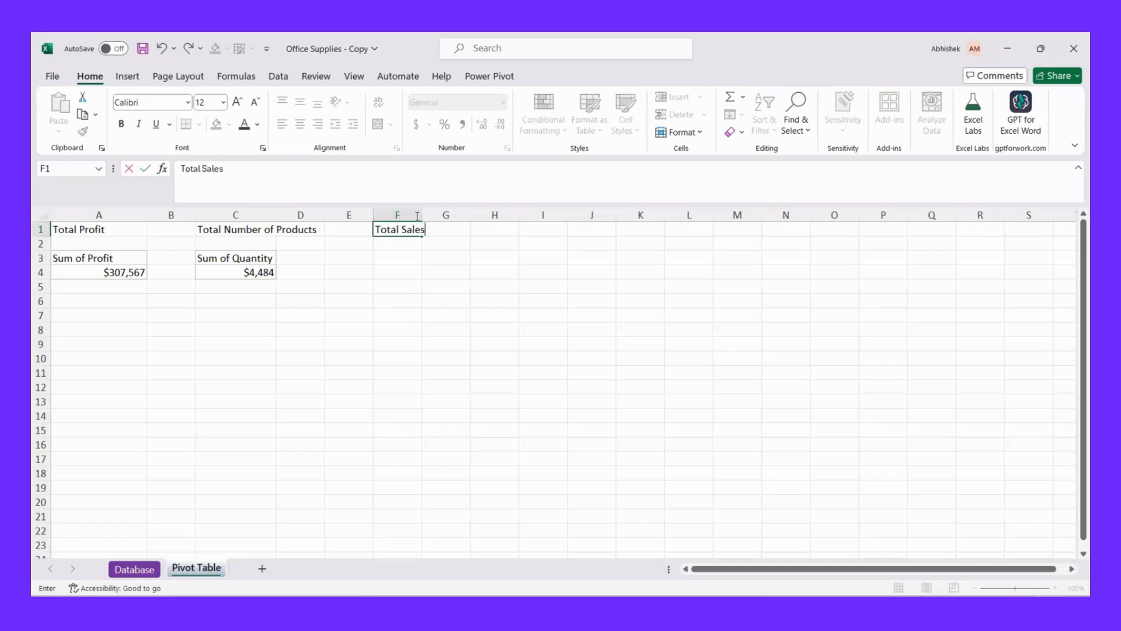
left_click(397, 243)
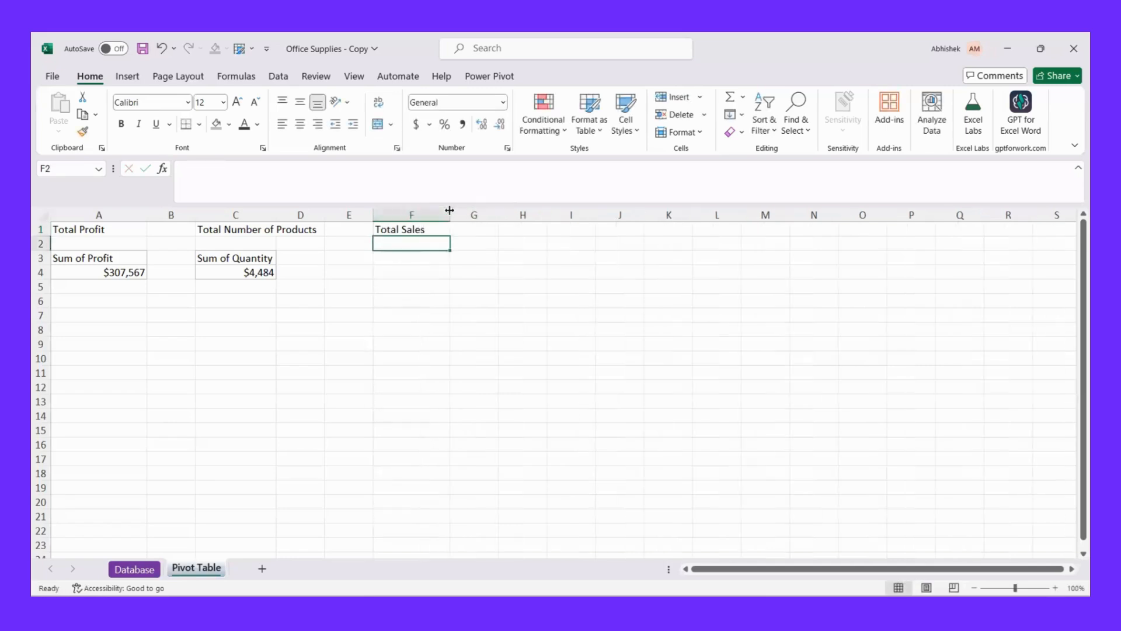
Copy the Sum of Quantity PivotTable in C3:C4 to cell F3 and widen column F further.
left_click(244, 271)
left_click_drag(244, 272, 244, 257)
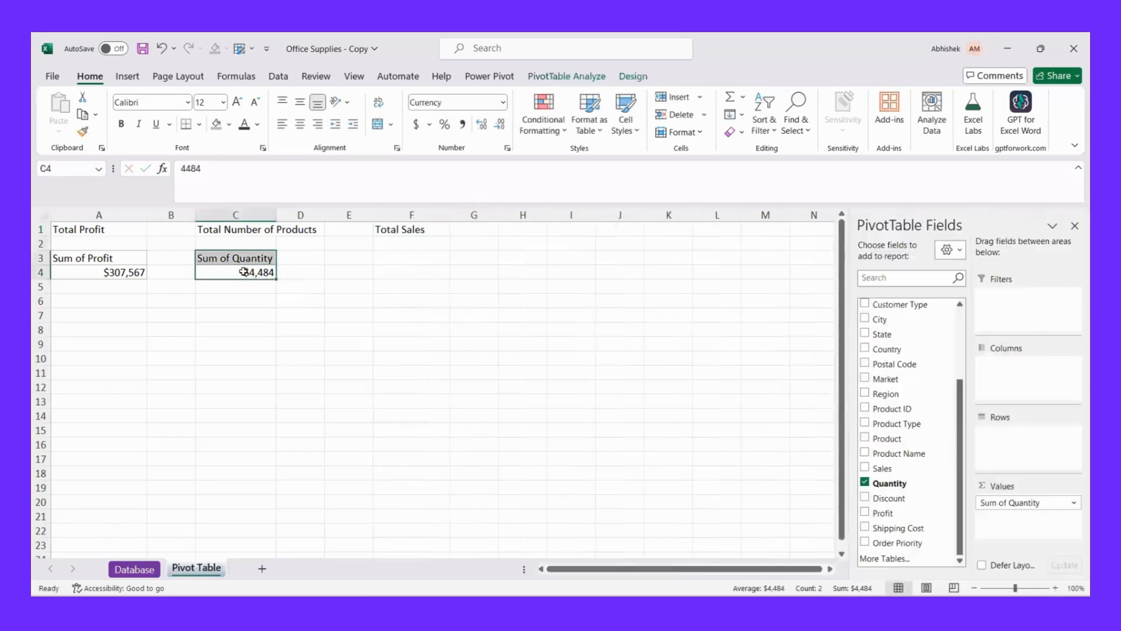
key("ctrl+c")
left_click(387, 259)
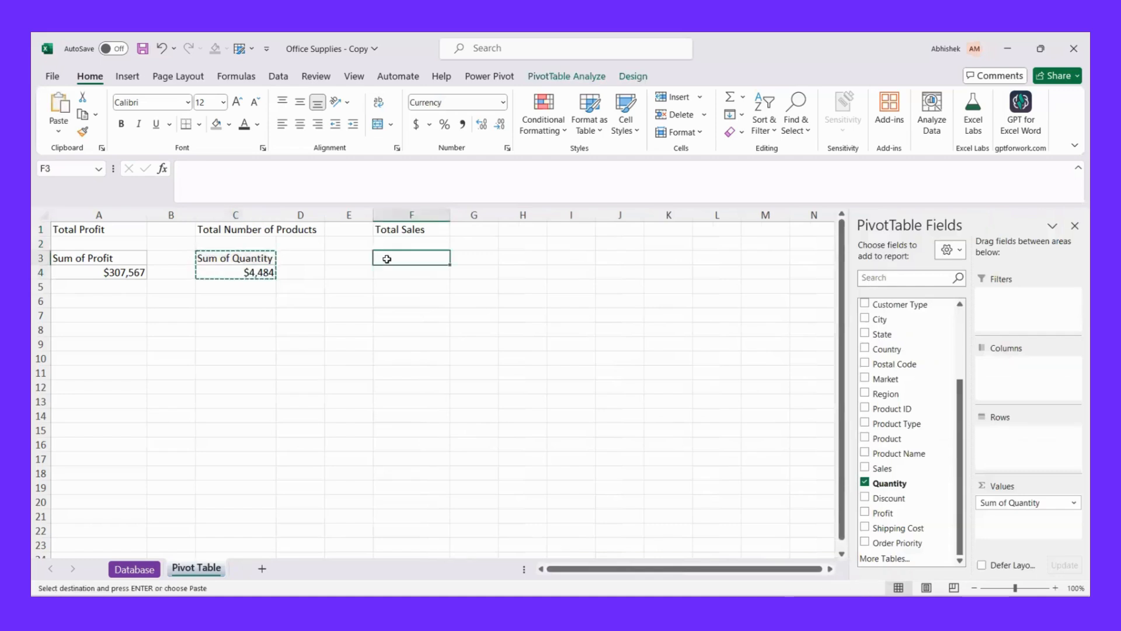
key("ctrl+v")
left_click_drag(450, 215, 480, 215)
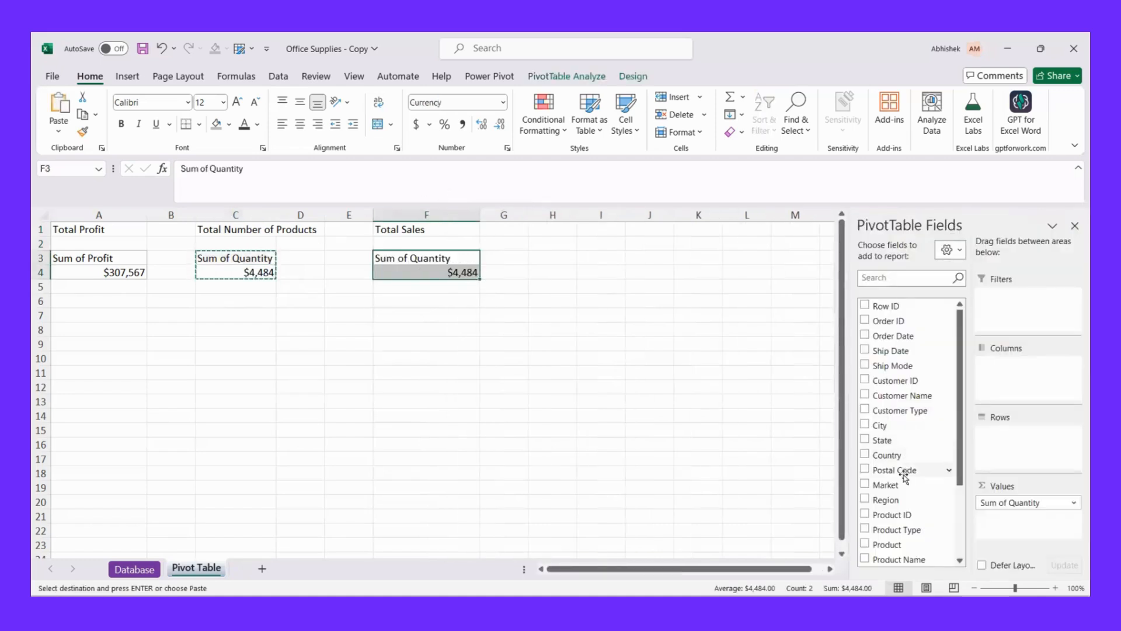
Replace the Quantity field with Sales in the values of the PivotTable at F3.
scroll(893, 467, "down", 3)
left_click(865, 483)
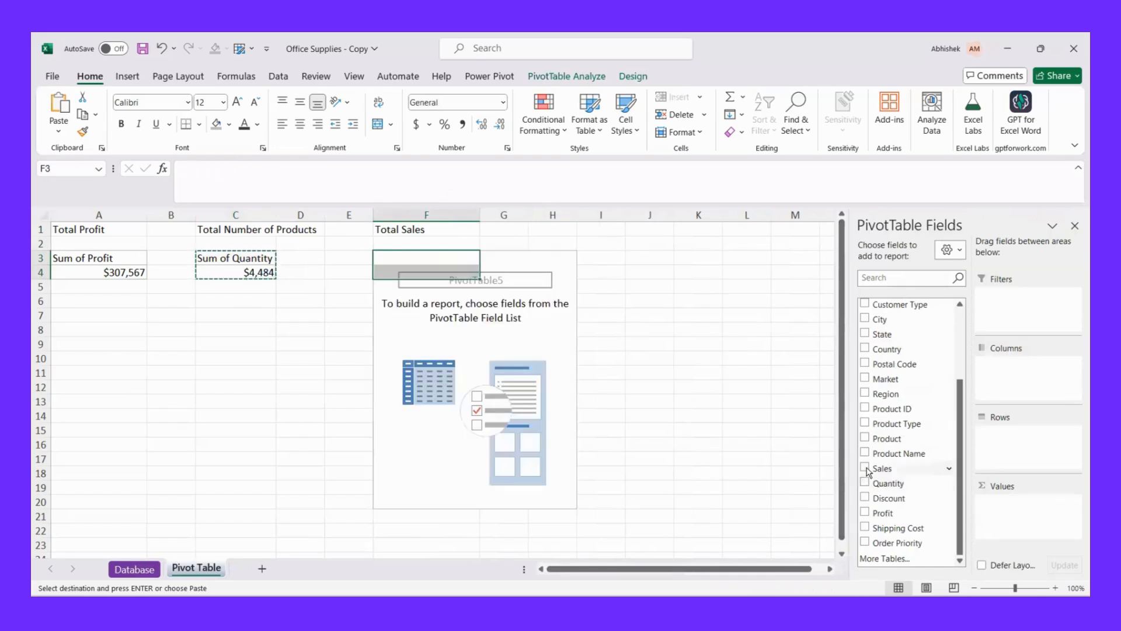
left_click(865, 469)
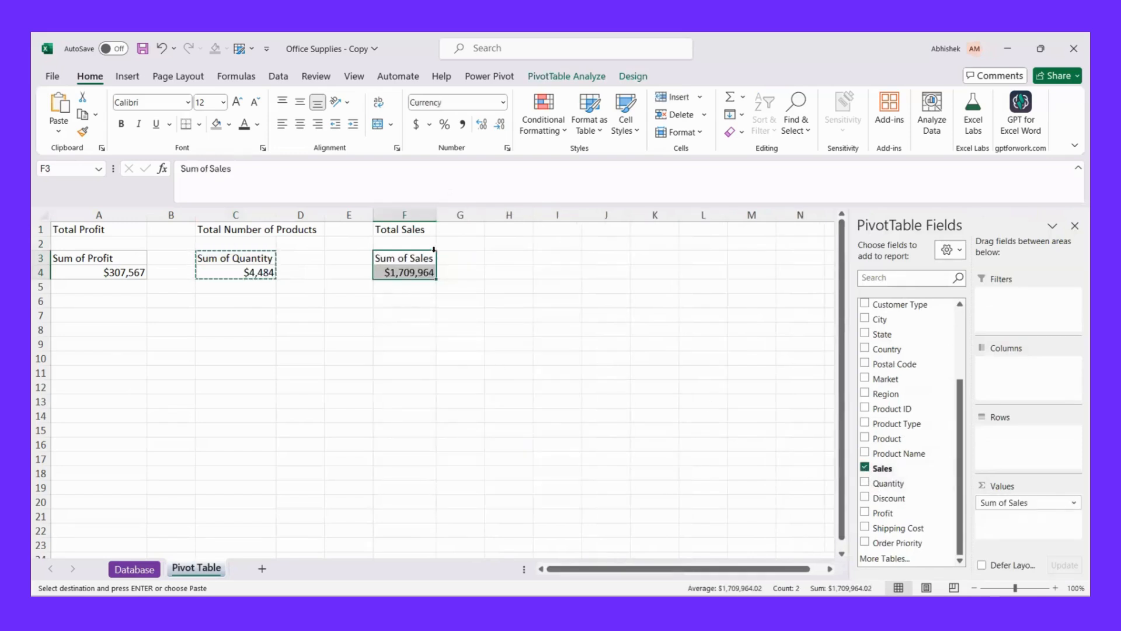
left_click(473, 273)
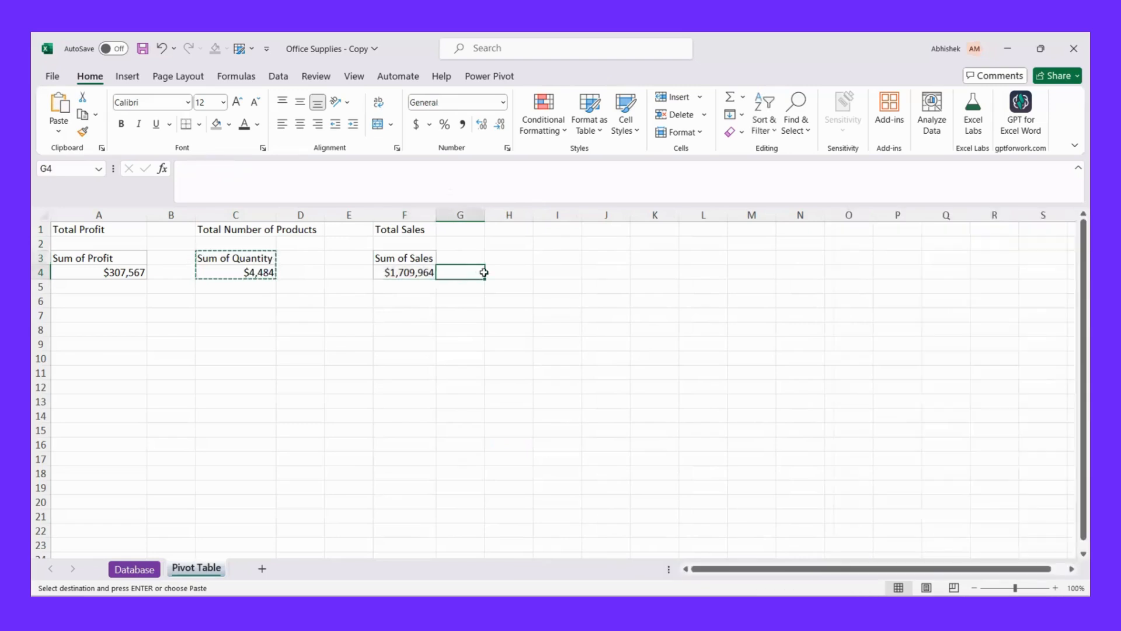
left_click(508, 274)
left_click(126, 270)
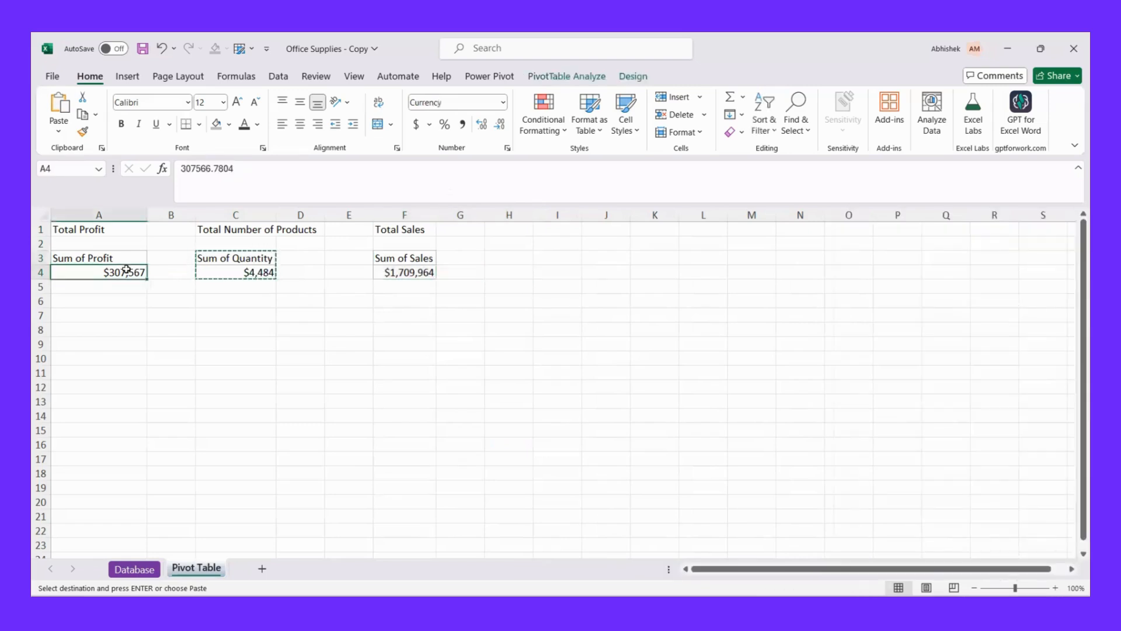
left_click(255, 273)
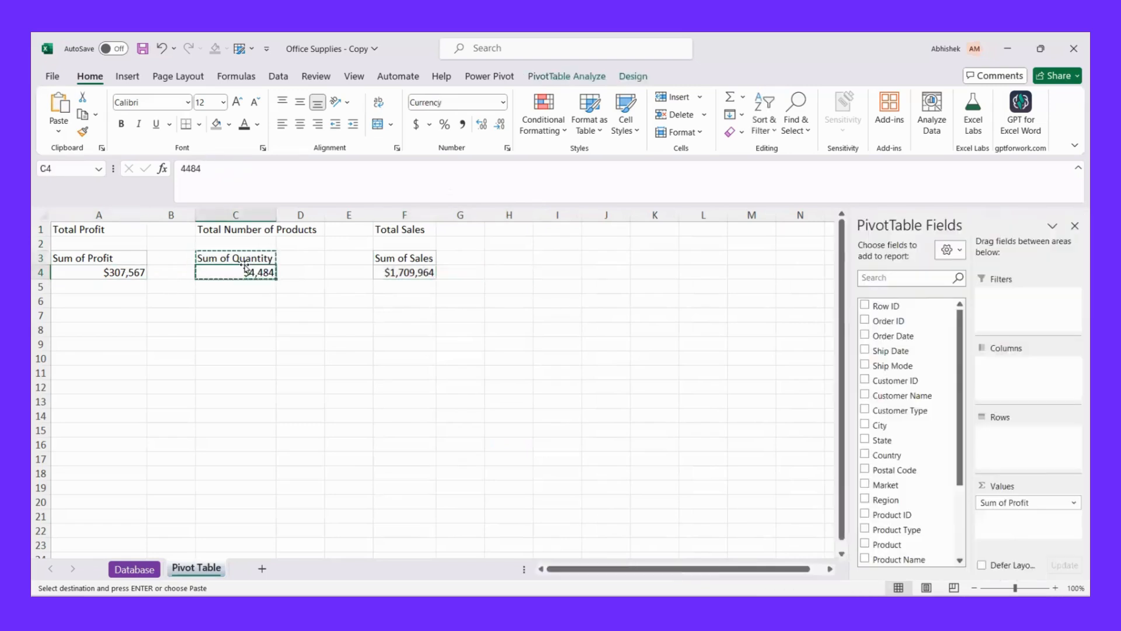
left_click(390, 272)
left_click(480, 300)
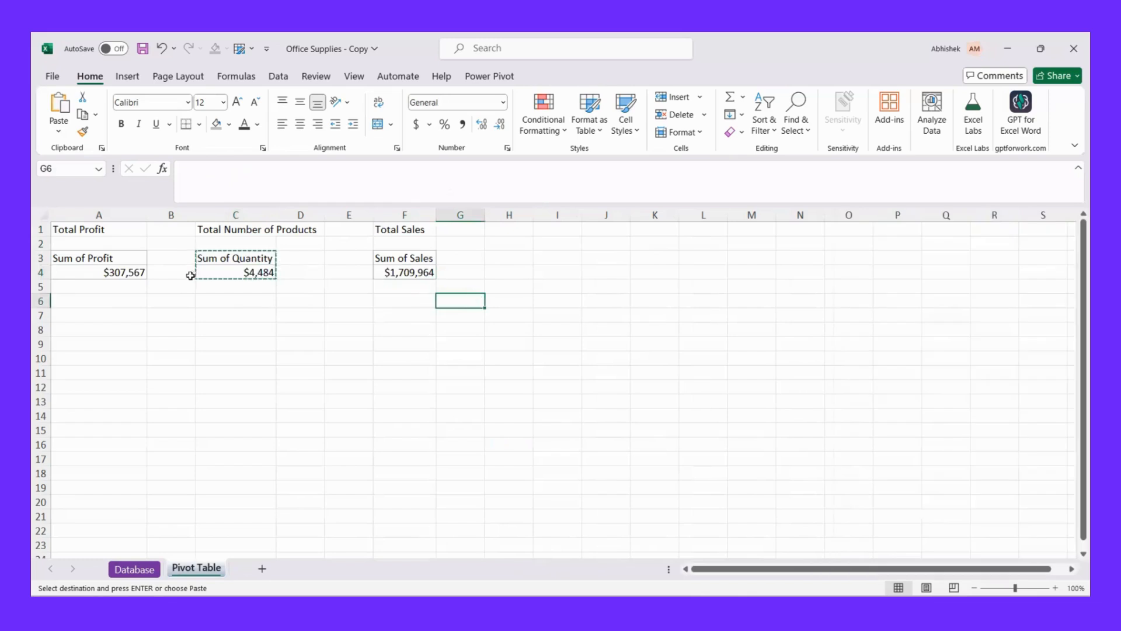
left_click(307, 314)
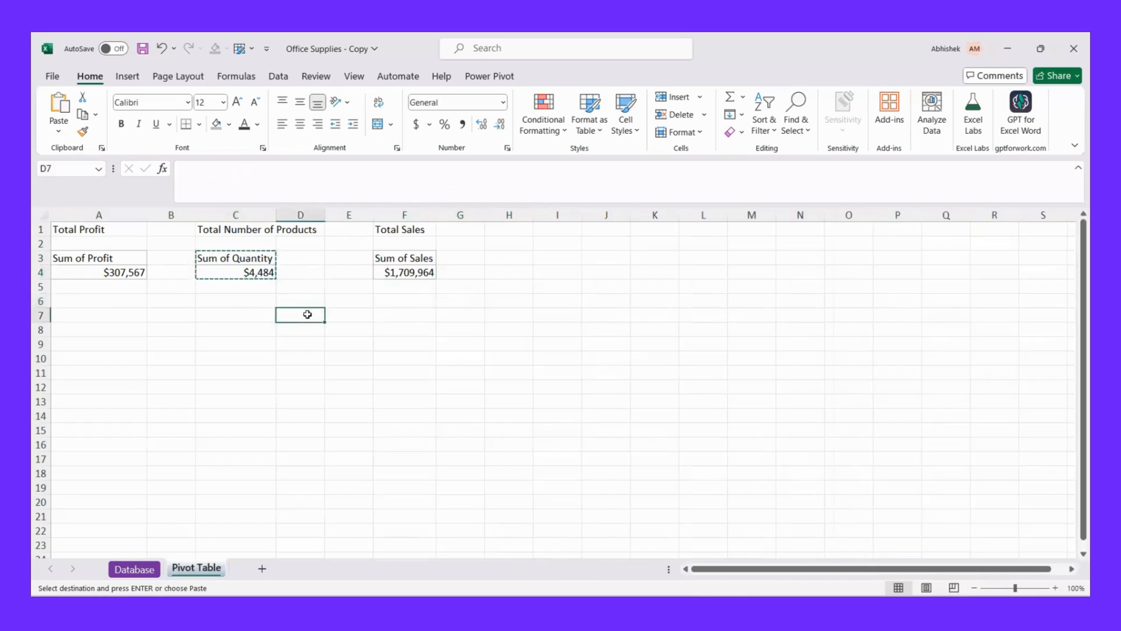